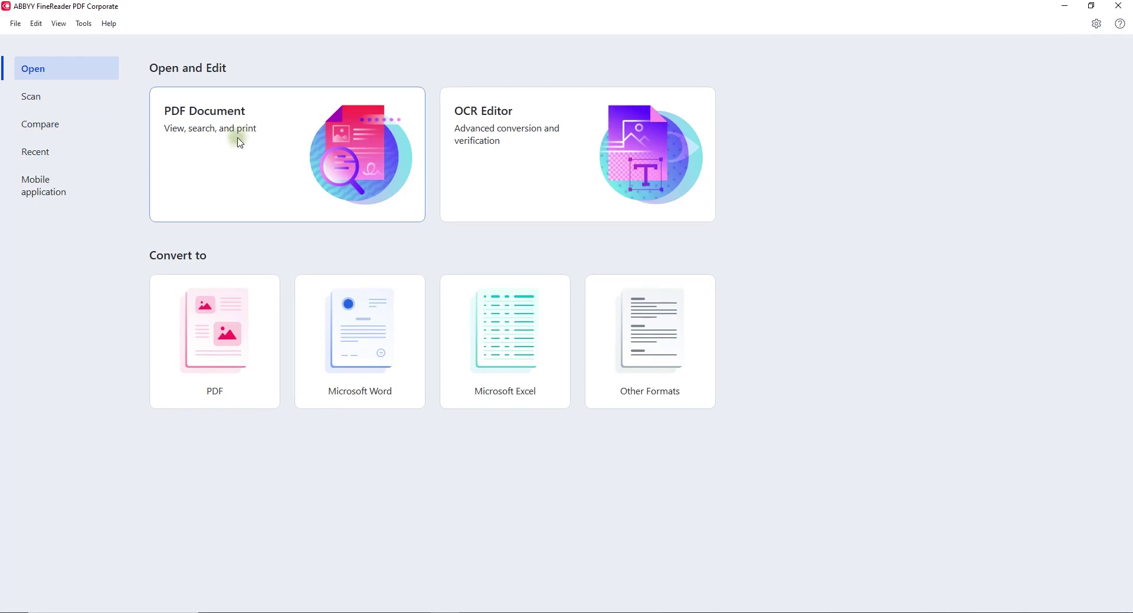
- Open Mutual NDA scanned.pdf from the Documents folder through the Open dialog
{"action": "left_click", "coordinate": [291, 146]}
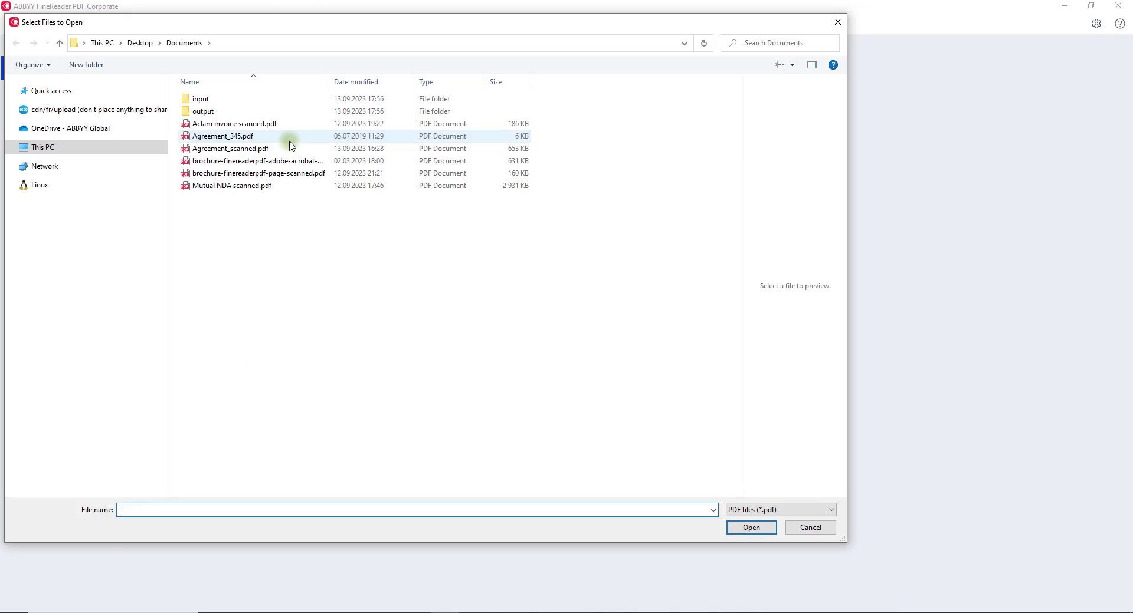
{"action": "double_click", "coordinate": [240, 186]}
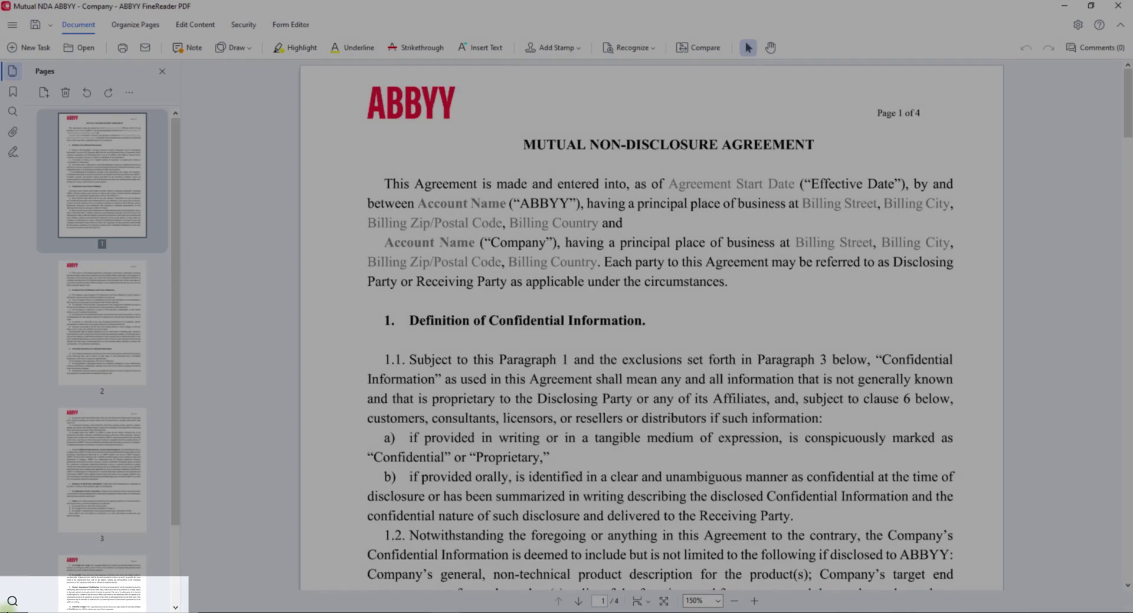
{"action": "mouse_move", "coordinate": [12, 608]}
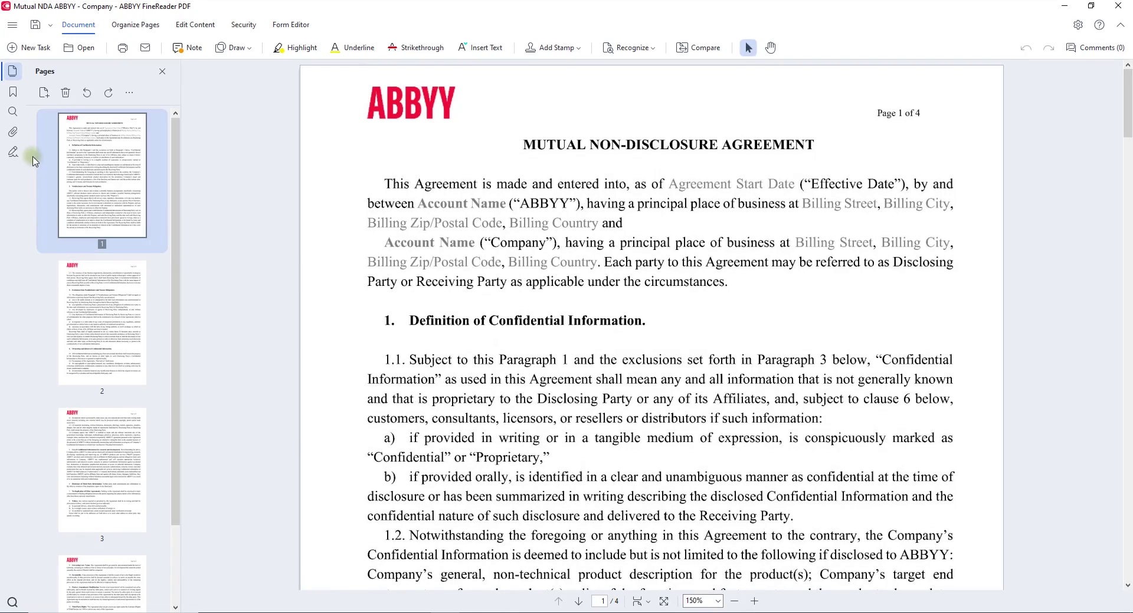
- Search for 'Company' and redact all 10 document-text matches plus the 3 in properties
{"action": "left_click", "coordinate": [14, 112]}
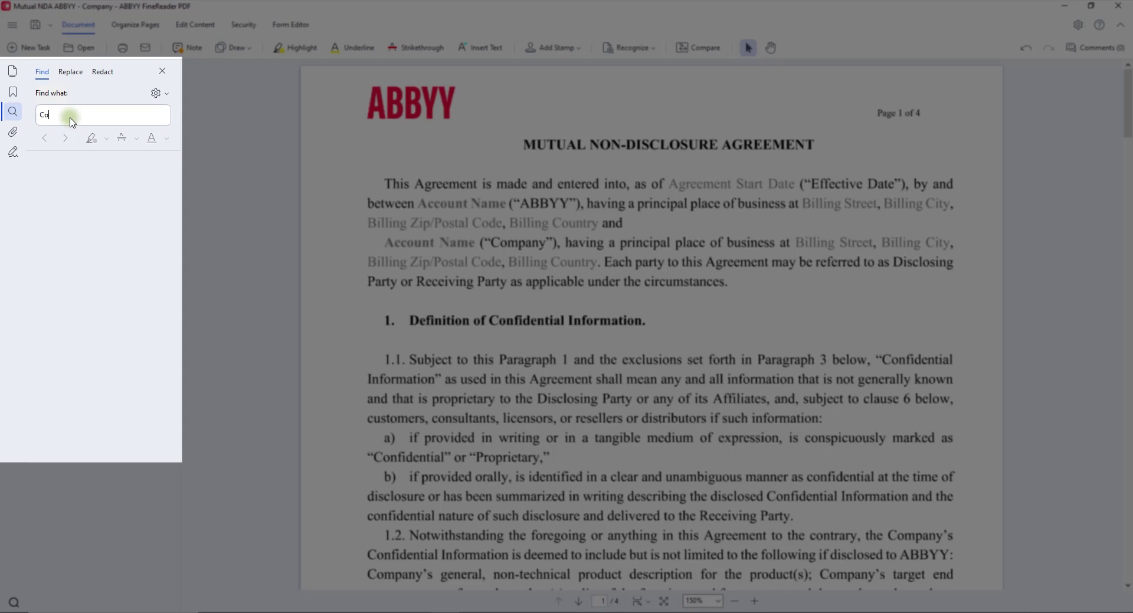
{"action": "type", "text": "Company"}
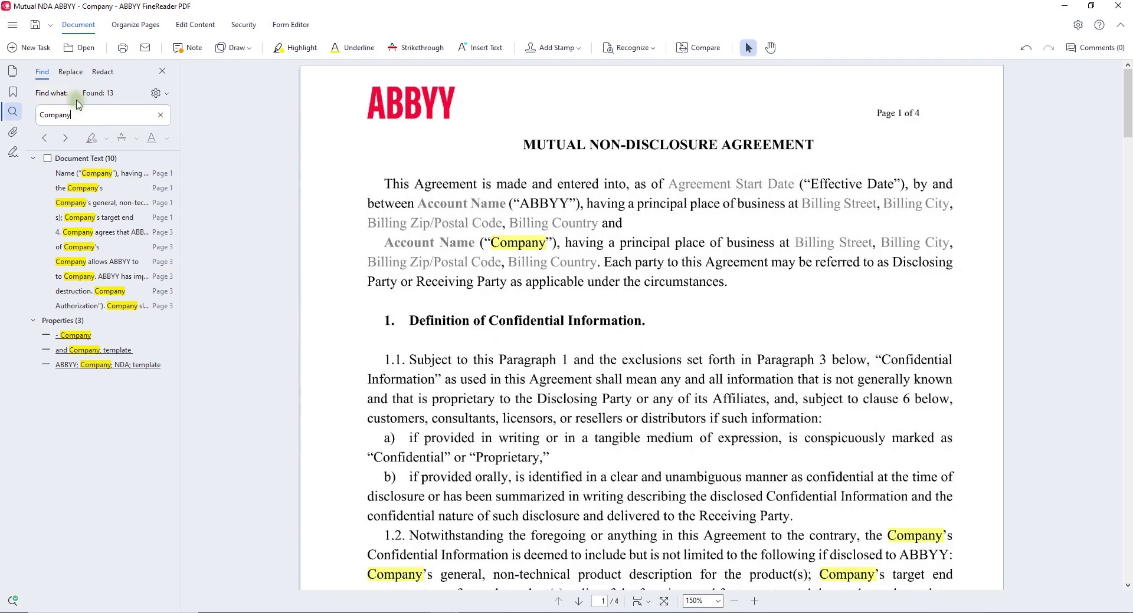
{"action": "left_click", "coordinate": [70, 73]}
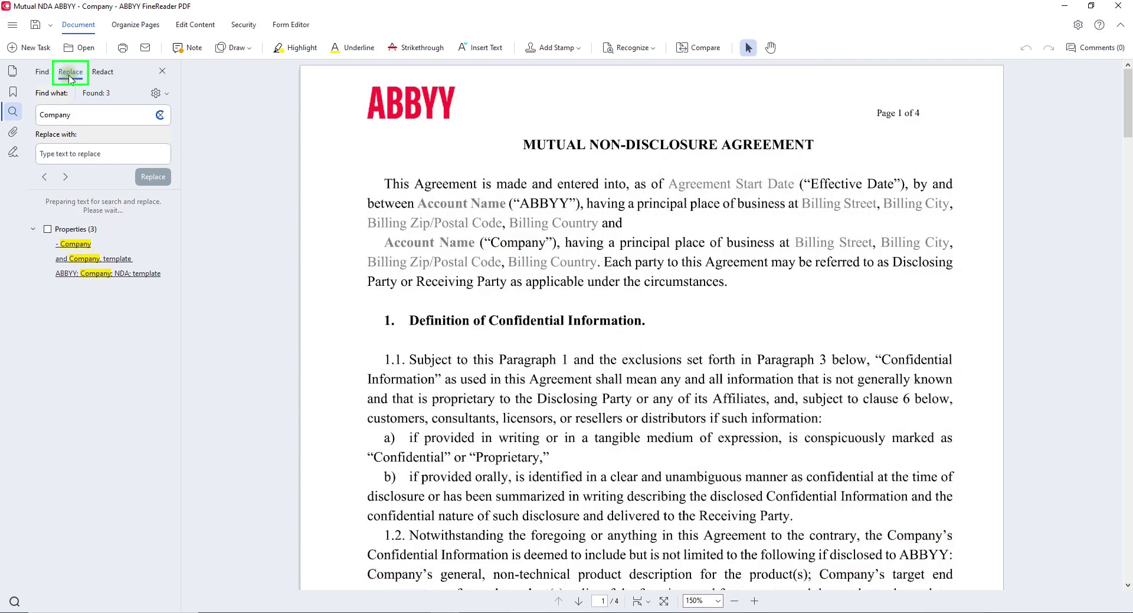
{"action": "left_click", "coordinate": [73, 152]}
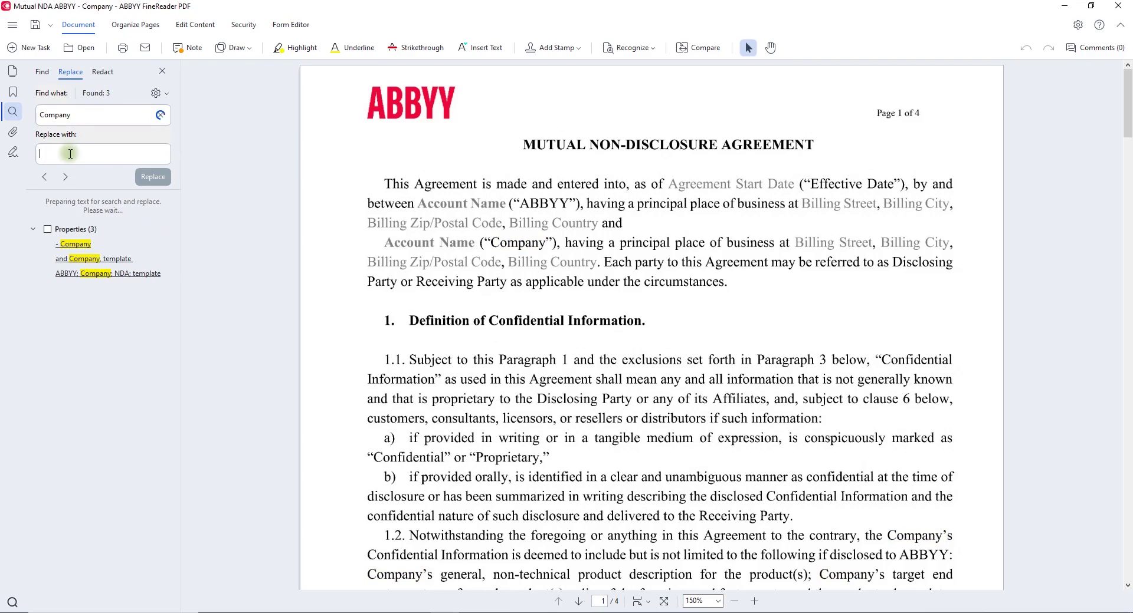
{"action": "left_click", "coordinate": [98, 73]}
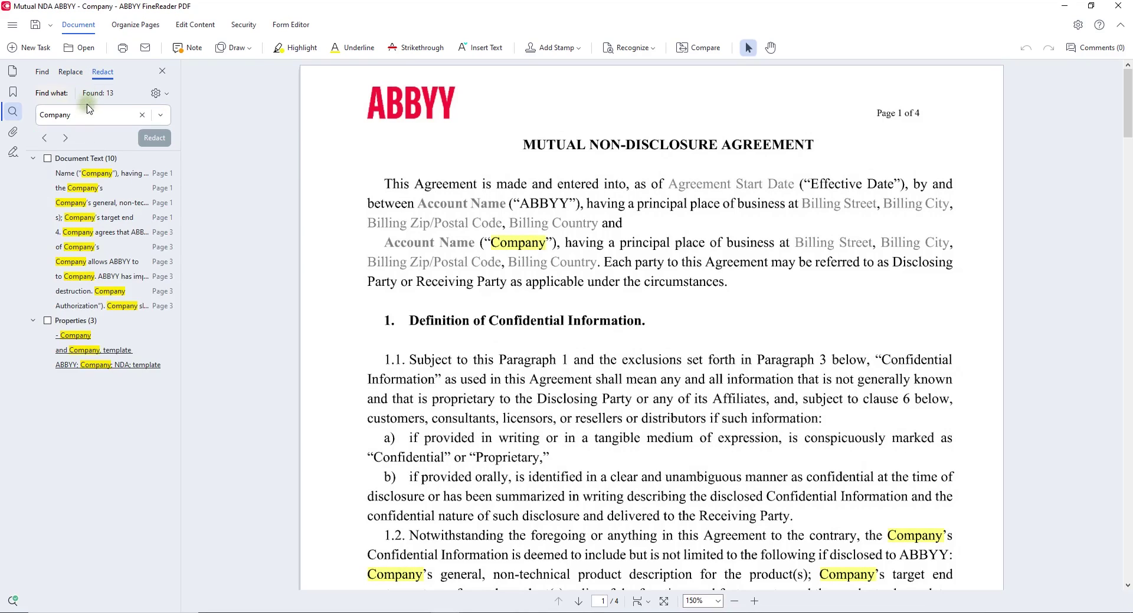
{"action": "left_click", "coordinate": [48, 158]}
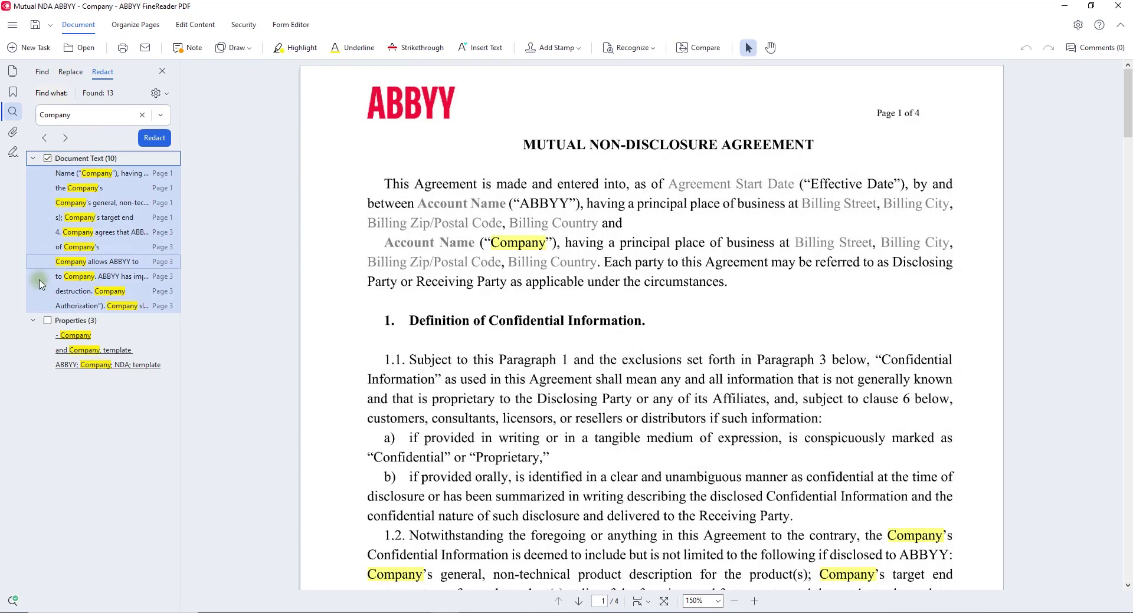
{"action": "left_click", "coordinate": [48, 321]}
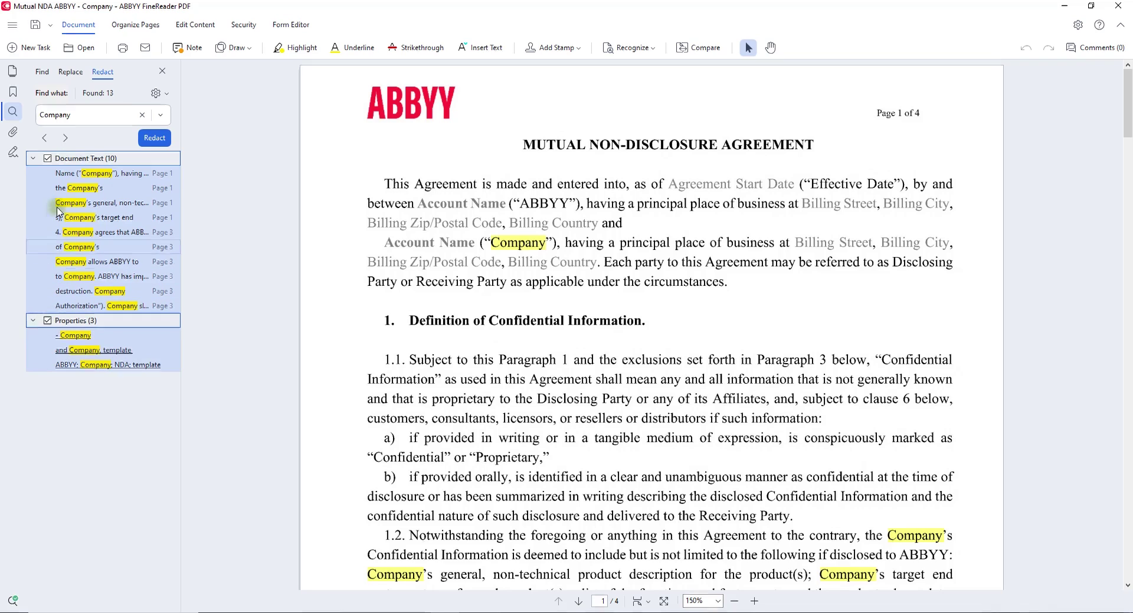
{"action": "left_click", "coordinate": [148, 138]}
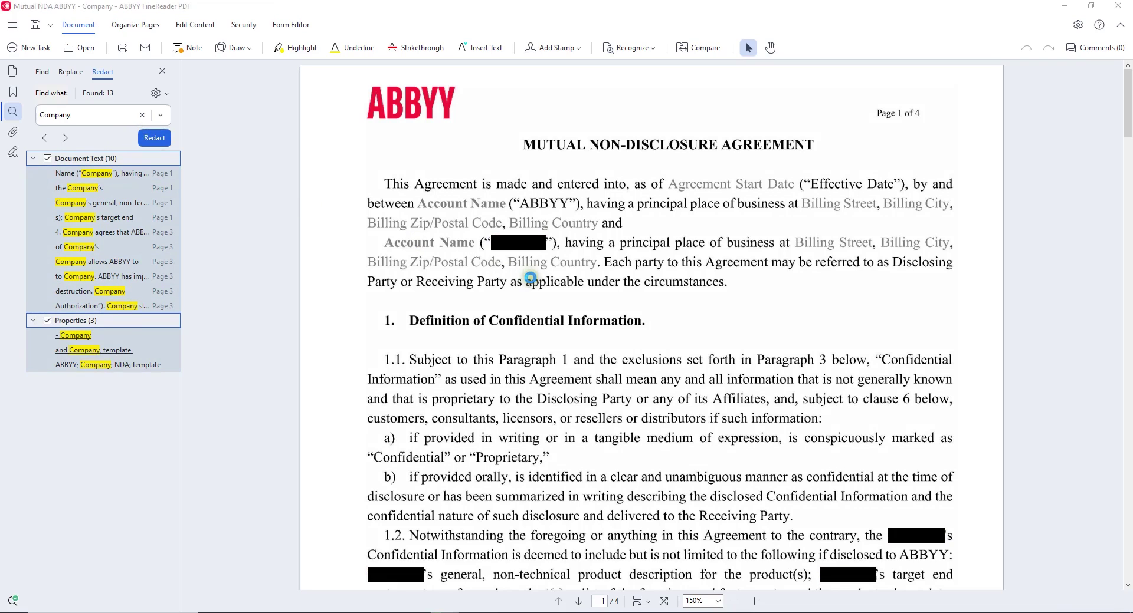
{"action": "scroll", "coordinate": [531, 278], "scroll_direction": "down", "scroll_amount": 5}
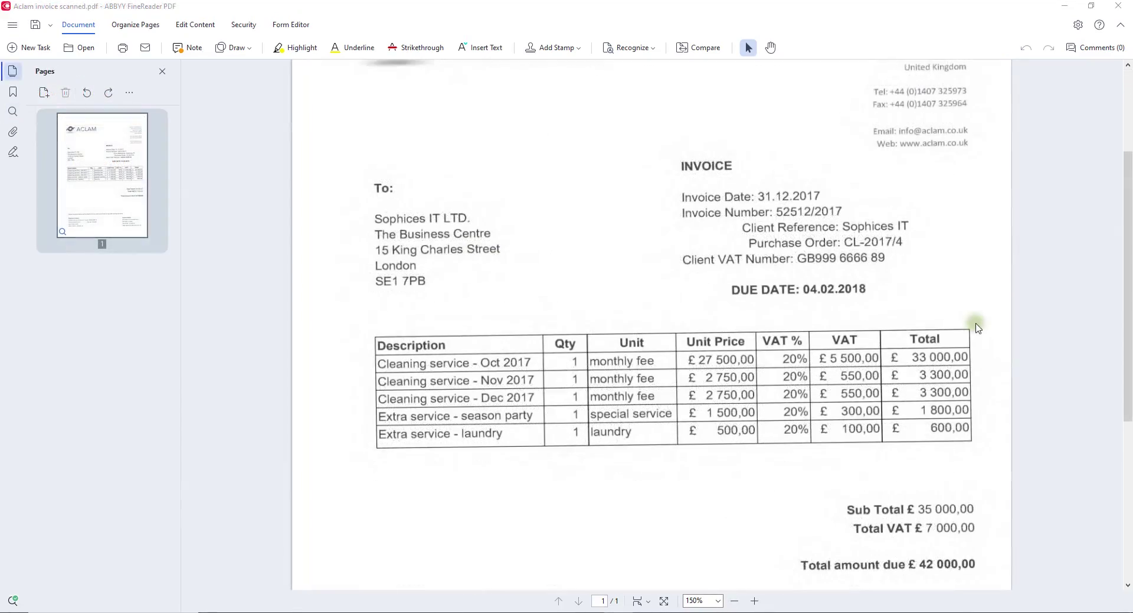
- Select the invoice's line-item table area and copy it as a table
{"action": "left_click_drag", "start_coordinate": [975, 324], "coordinate": [371, 455]}
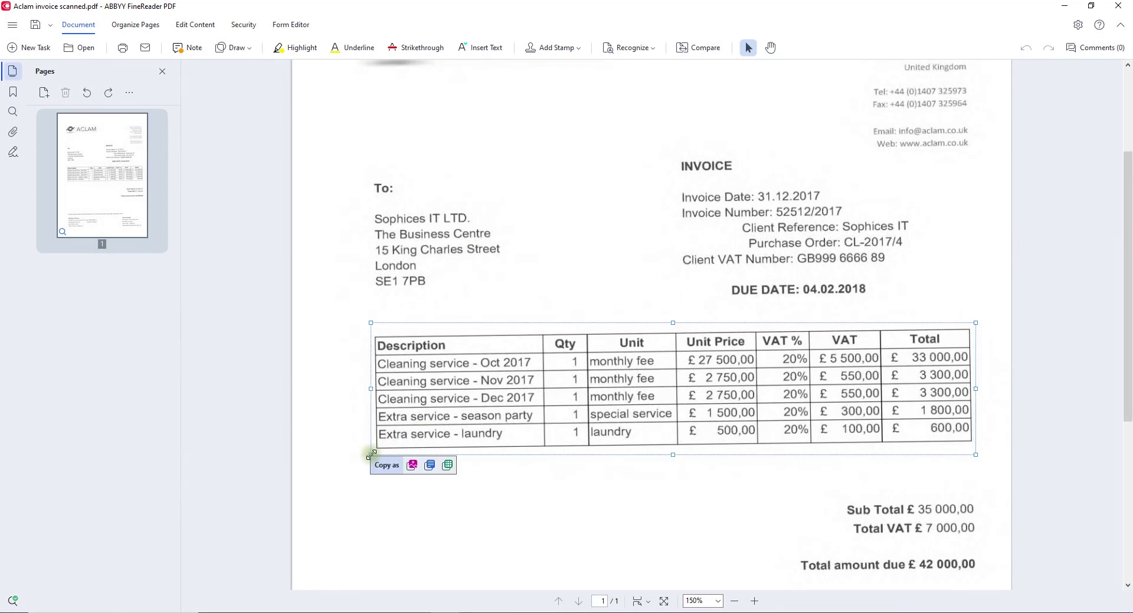
{"action": "left_click", "coordinate": [448, 467]}
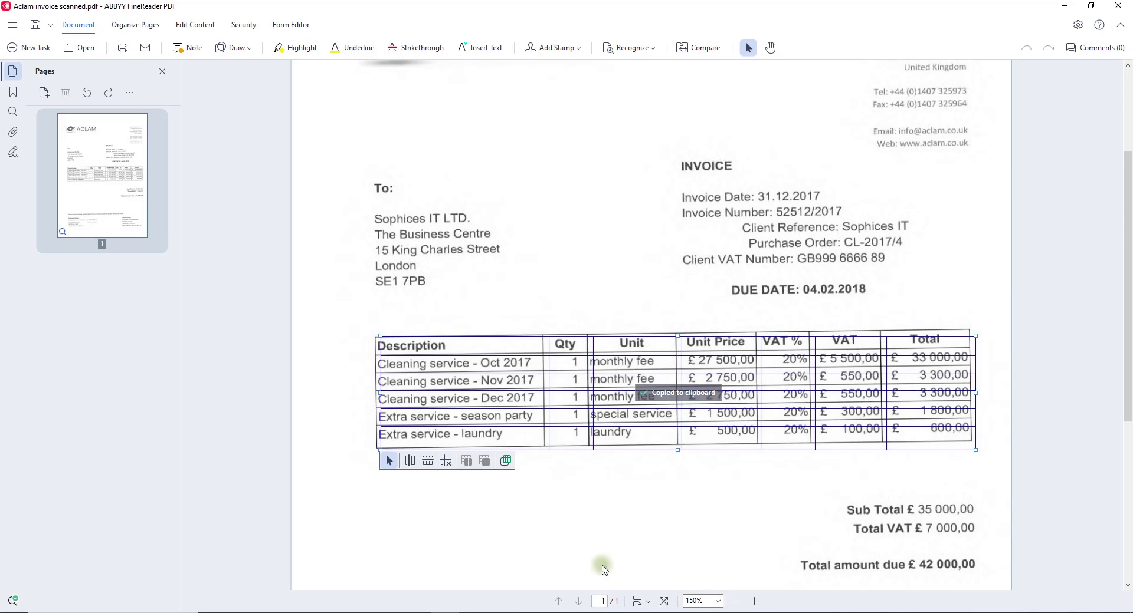
- Paste the invoice table into Excel cell A1 with source formatting and autofit all columns
{"action": "left_click", "coordinate": [600, 611]}
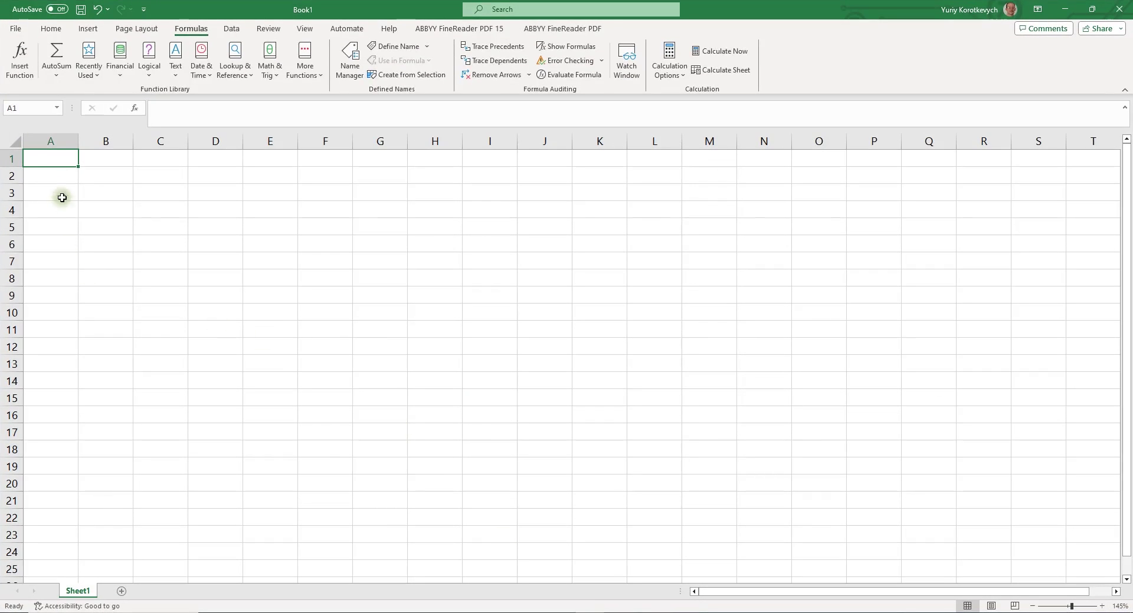
{"action": "right_click", "coordinate": [61, 152]}
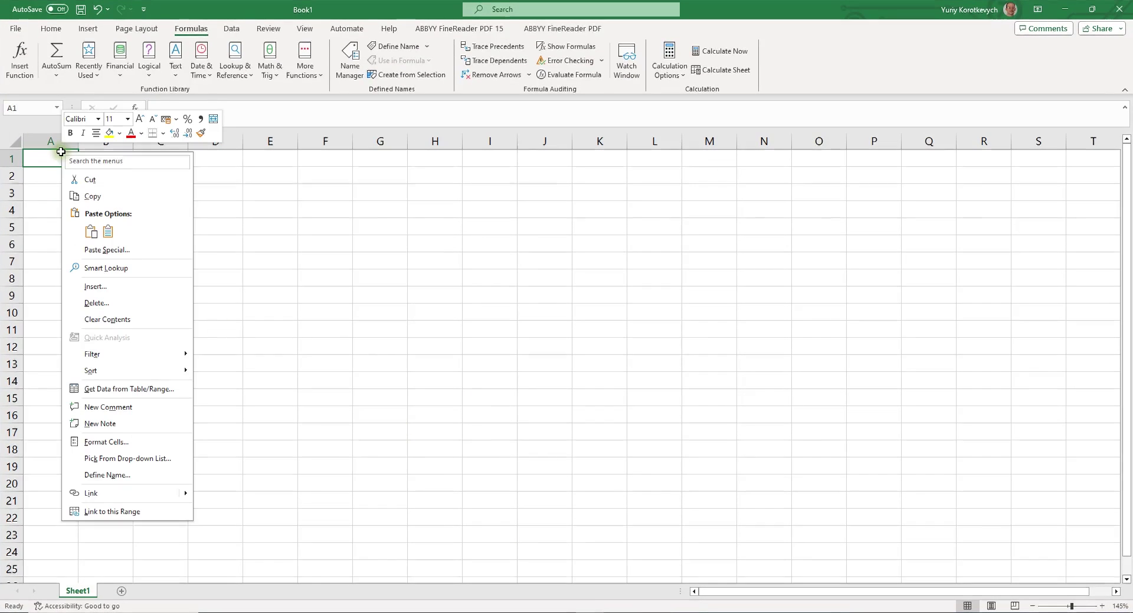
{"action": "left_click", "coordinate": [92, 232]}
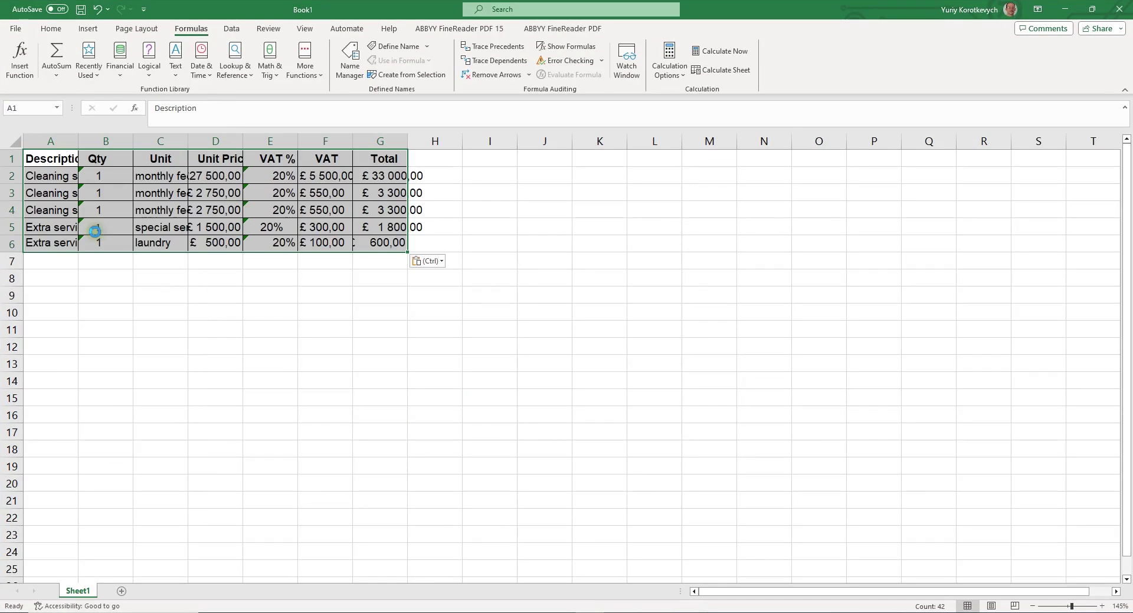
{"action": "left_click", "coordinate": [14, 141]}
{"action": "double_click", "coordinate": [70, 145]}
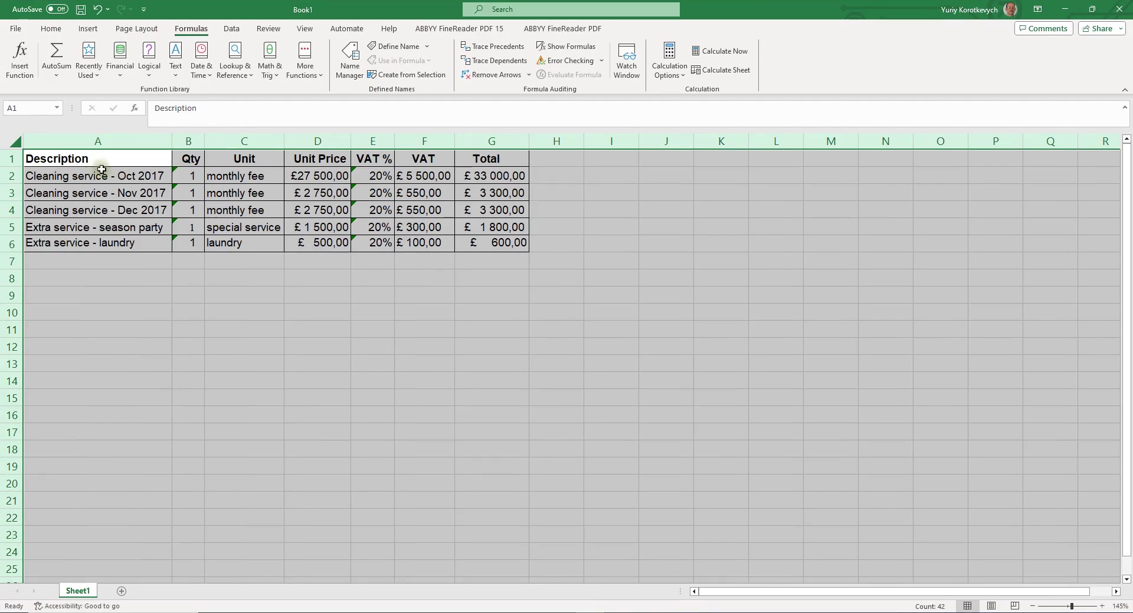
- Convert the Qty values in B2:B6 to numbers and AutoSum them in B7
{"action": "left_click", "coordinate": [184, 174]}
{"action": "left_click_drag", "start_coordinate": [188, 175], "coordinate": [189, 242]}
{"action": "left_click", "coordinate": [159, 175]}
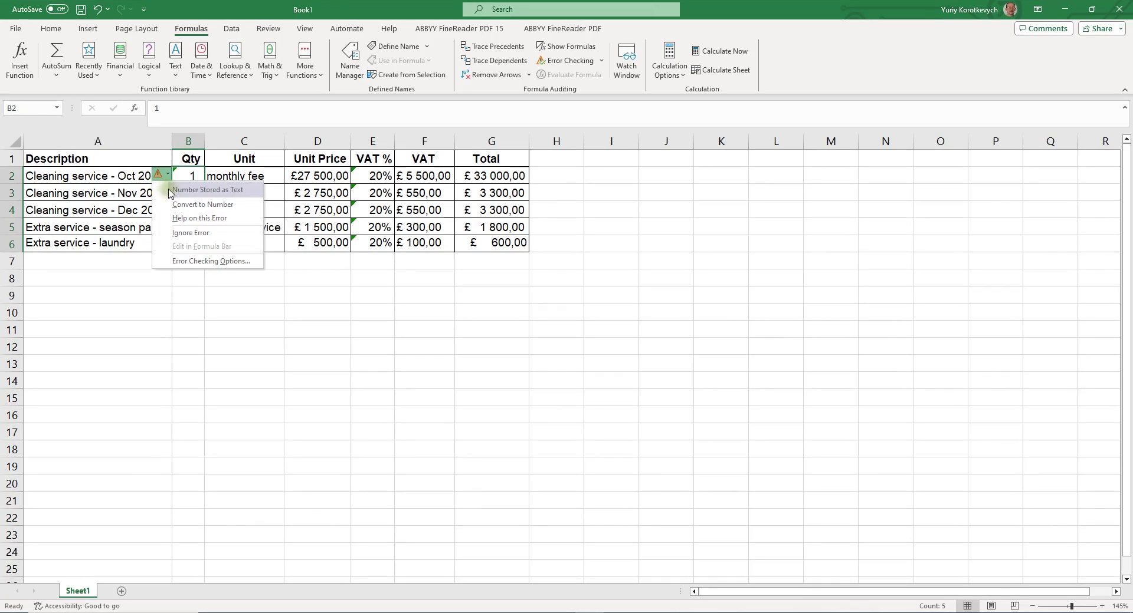
{"action": "left_click", "coordinate": [177, 205]}
{"action": "left_click", "coordinate": [180, 260]}
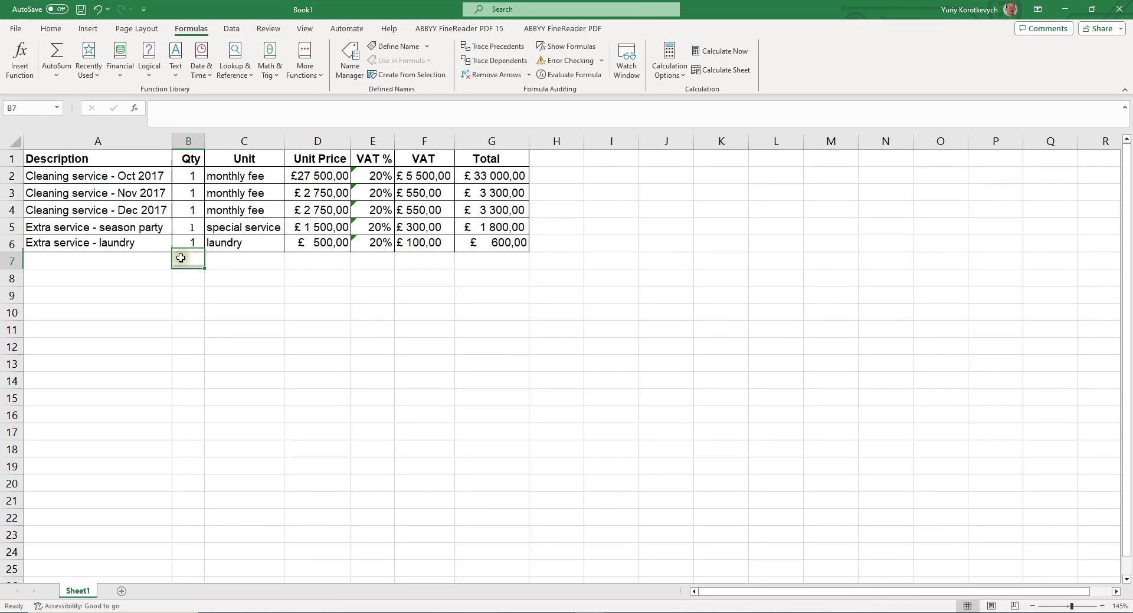
{"action": "left_click", "coordinate": [59, 54]}
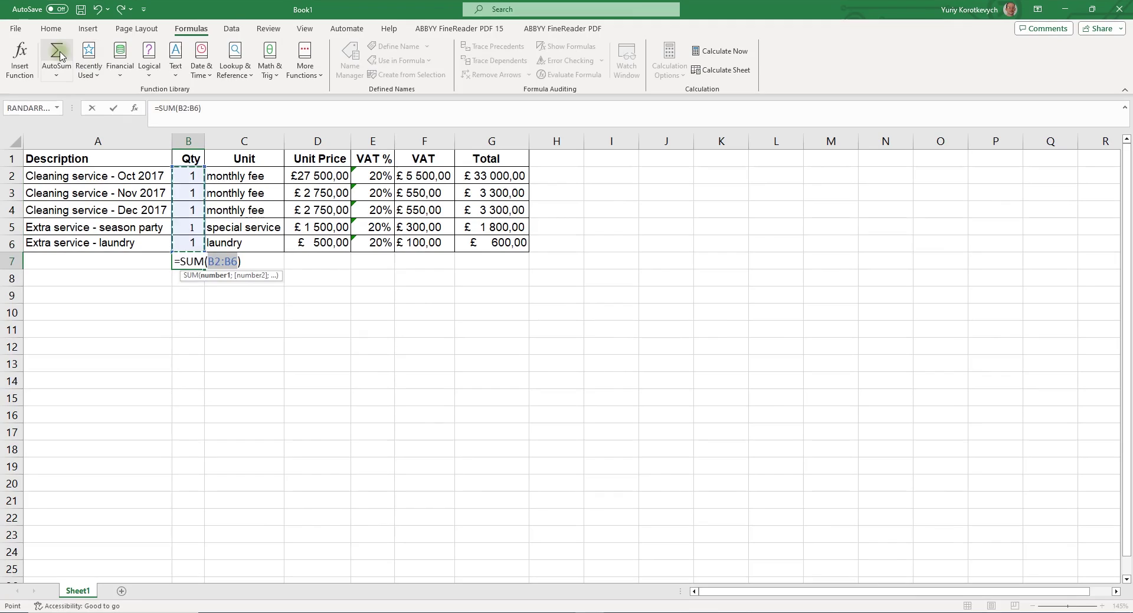
{"action": "key", "text": "Return"}
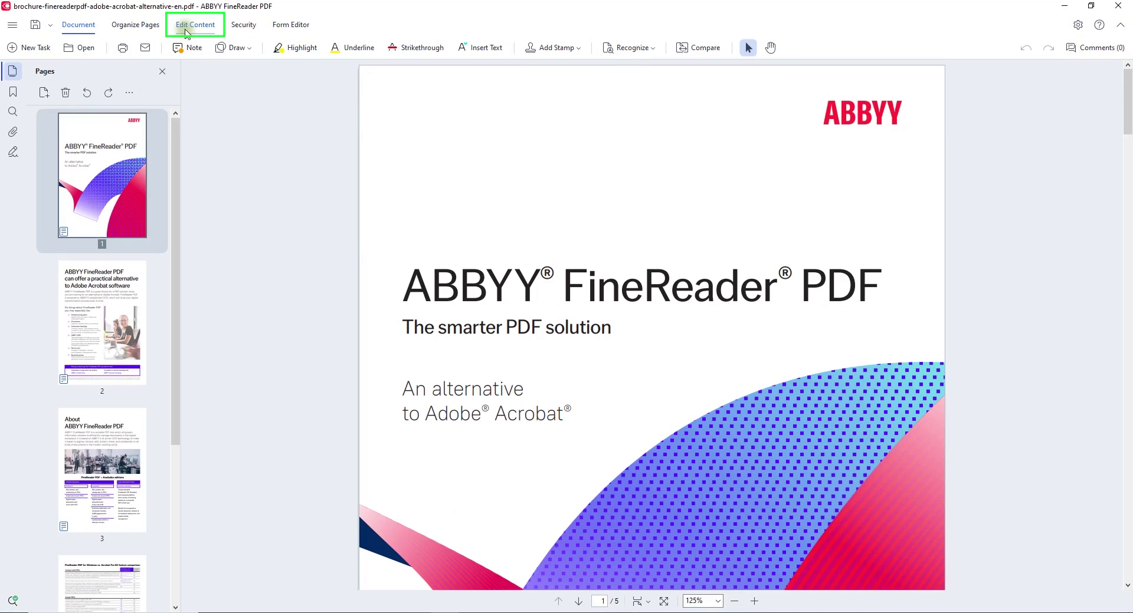
- In Edit Content on page 3, place the office photo at the top with the About title and body below
{"action": "left_click", "coordinate": [180, 28]}
{"action": "scroll", "coordinate": [102, 295], "scroll_direction": "down", "scroll_amount": 3}
{"action": "left_click", "coordinate": [106, 265]}
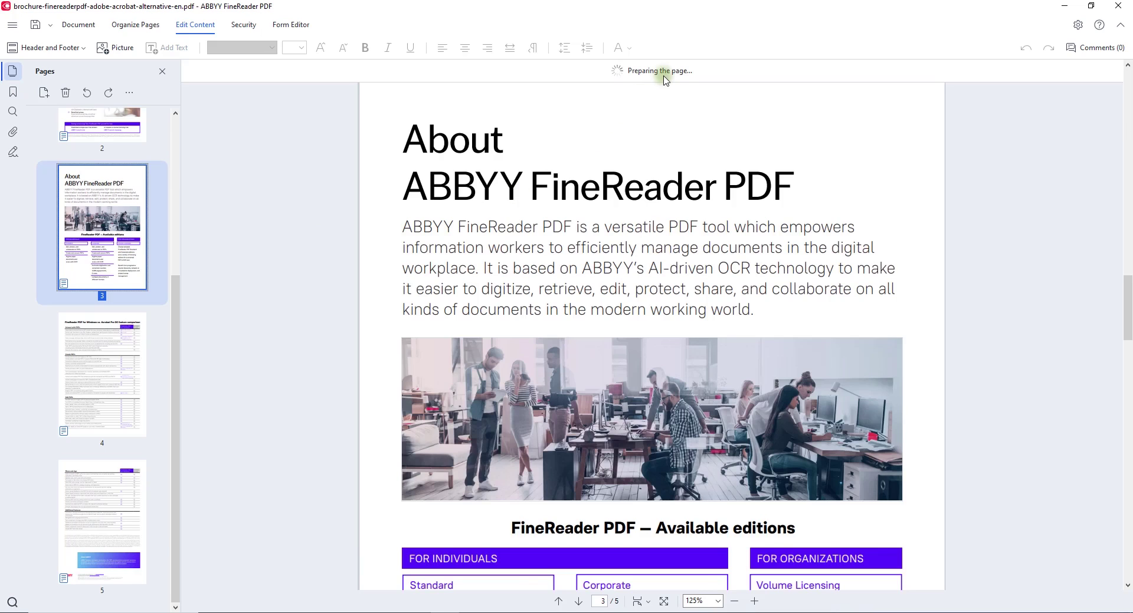
{"action": "left_click_drag", "start_coordinate": [614, 384], "coordinate": [527, 143]}
{"action": "left_click", "coordinate": [426, 188]}
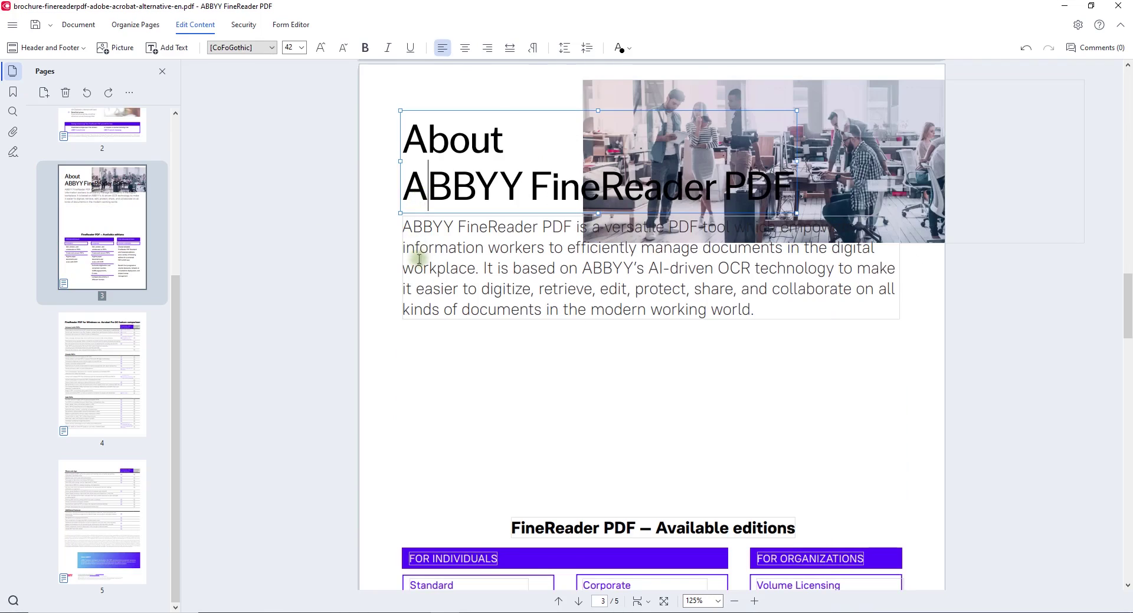
{"action": "left_click", "coordinate": [489, 284], "text": "shift"}
{"action": "left_click_drag", "start_coordinate": [495, 324], "coordinate": [496, 514]}
{"action": "left_click_drag", "start_coordinate": [705, 212], "coordinate": [526, 250]}
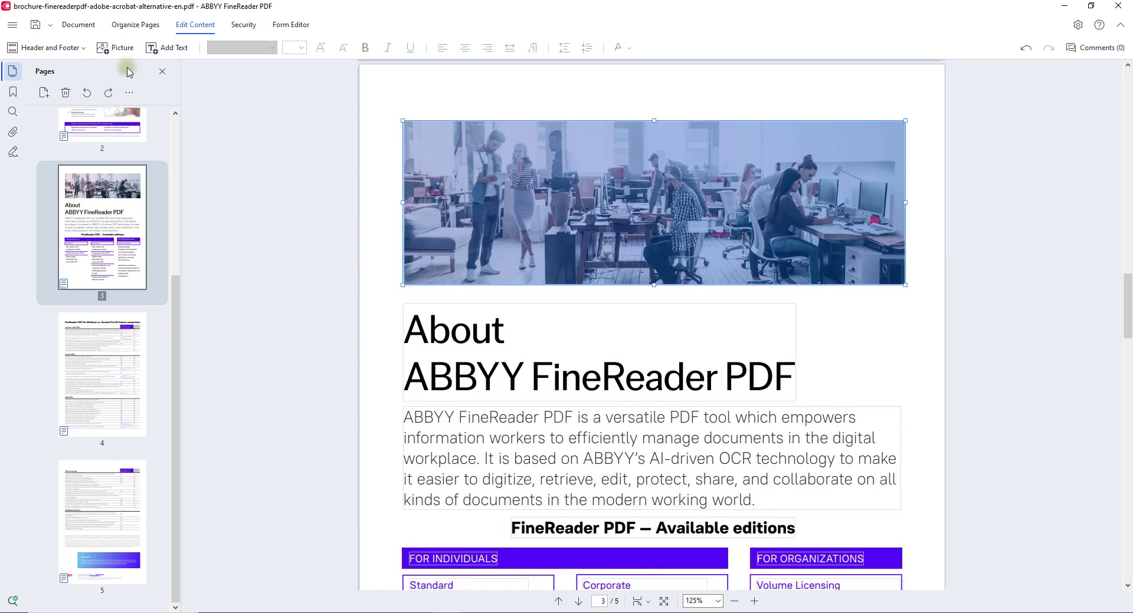
- Insert FR-icon.png and place it right of the About ABBYY FineReader PDF title
{"action": "left_click", "coordinate": [121, 49]}
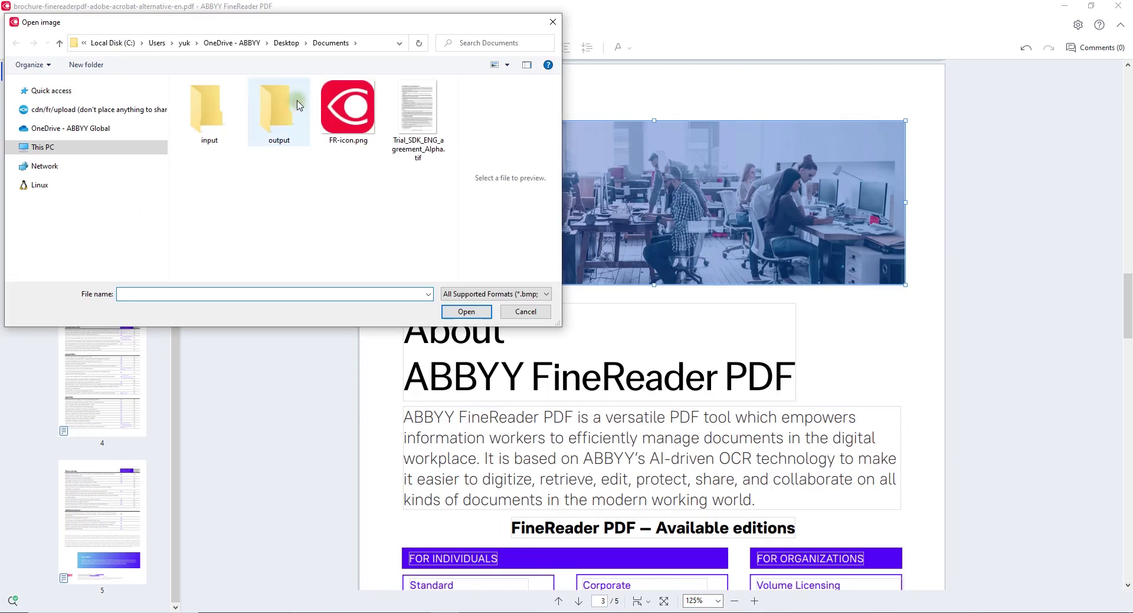
{"action": "double_click", "coordinate": [330, 109]}
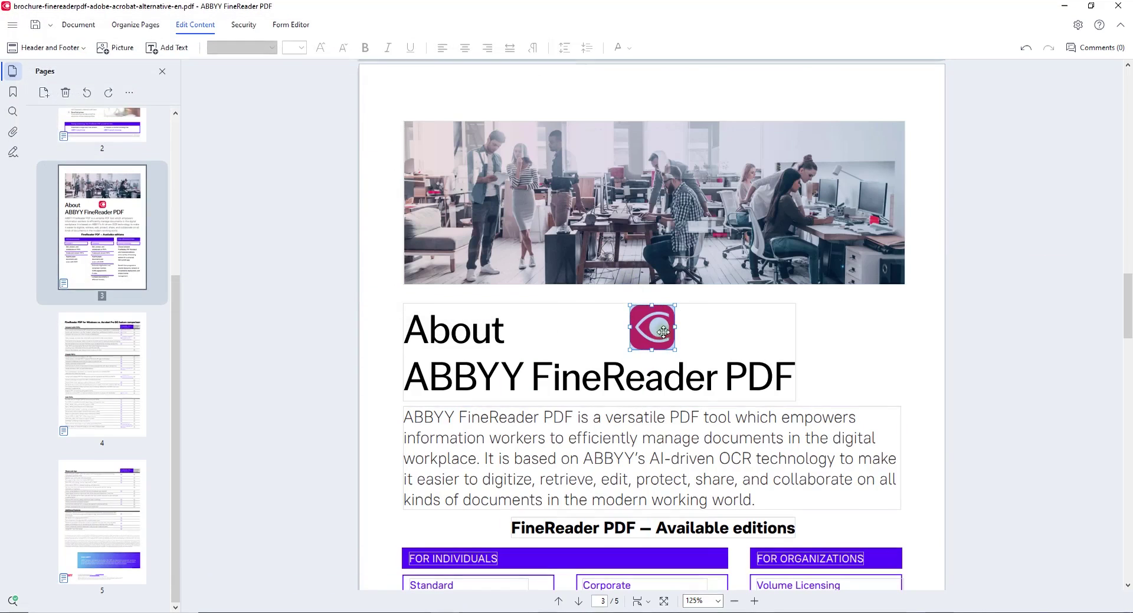
{"action": "left_click_drag", "start_coordinate": [691, 338], "coordinate": [888, 377]}
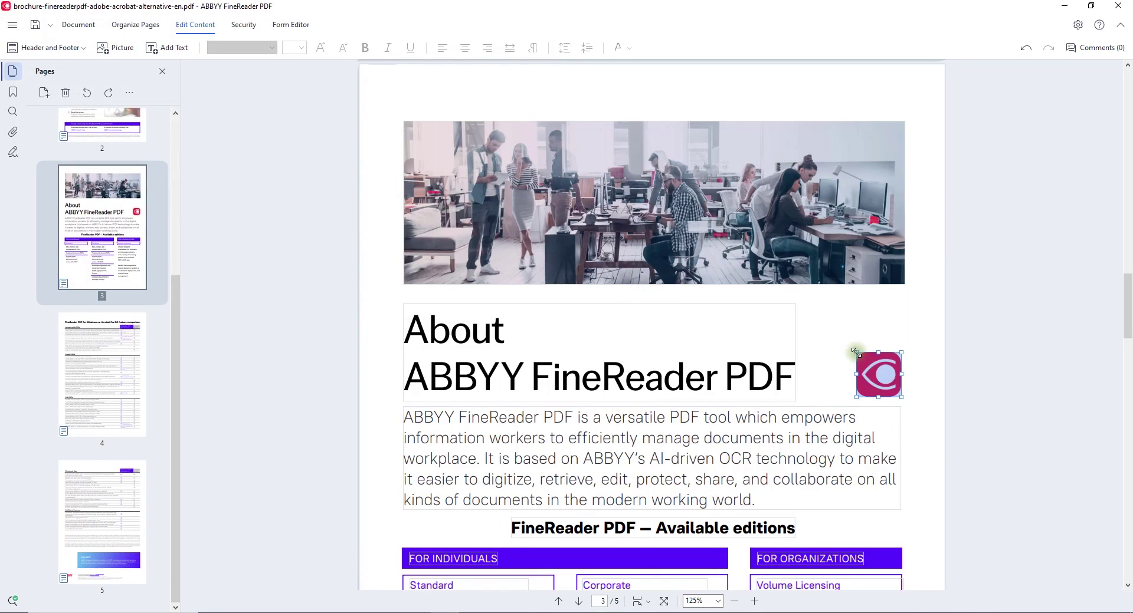
- On page 5, paste 'unlock information from business documents' after 'friction' in the About ABBYY banner
{"action": "left_click", "coordinate": [88, 517]}
{"action": "scroll", "coordinate": [568, 471], "scroll_direction": "down", "scroll_amount": 5}
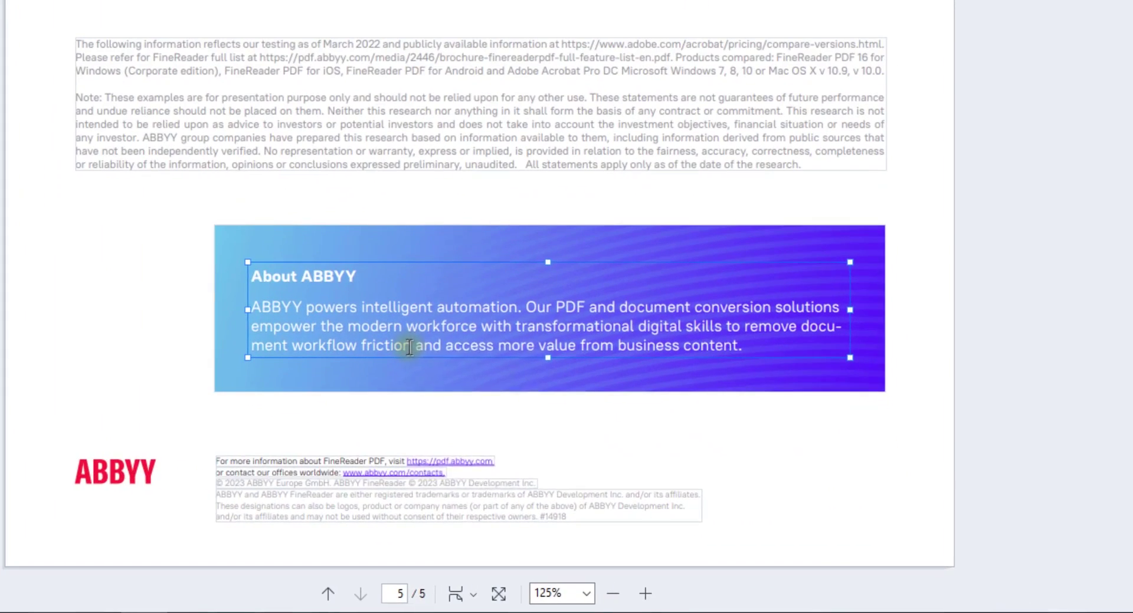
{"action": "right_click", "coordinate": [610, 448]}
{"action": "left_click", "coordinate": [451, 417]}
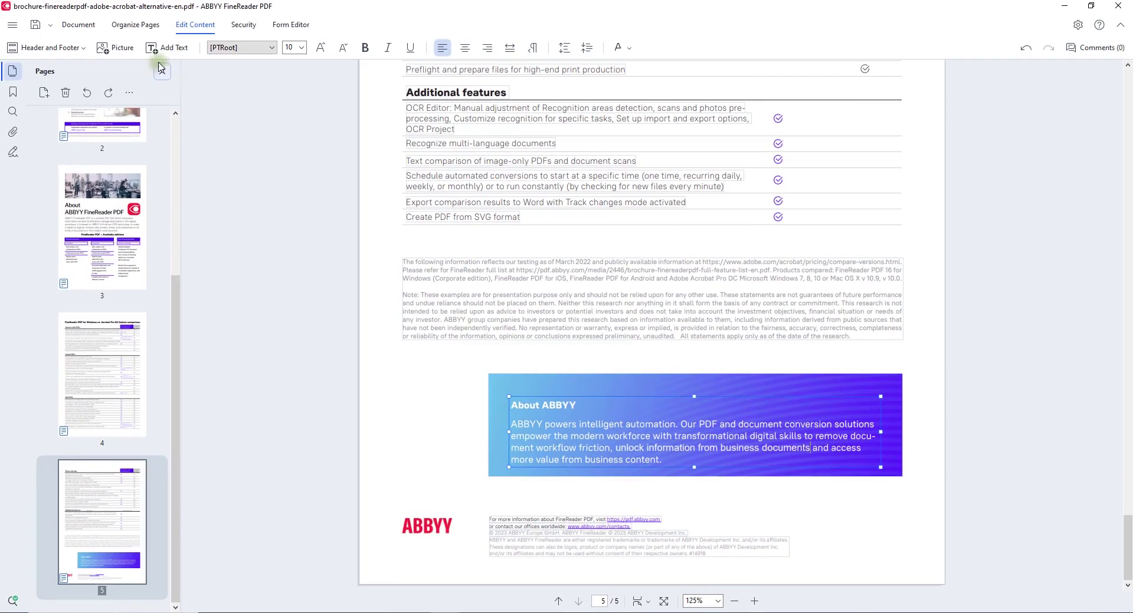
- Add a 'Watch Tutorial videos here!' text box above the About ABBYY banner, bold at 15 pt
{"action": "left_click", "coordinate": [167, 47]}
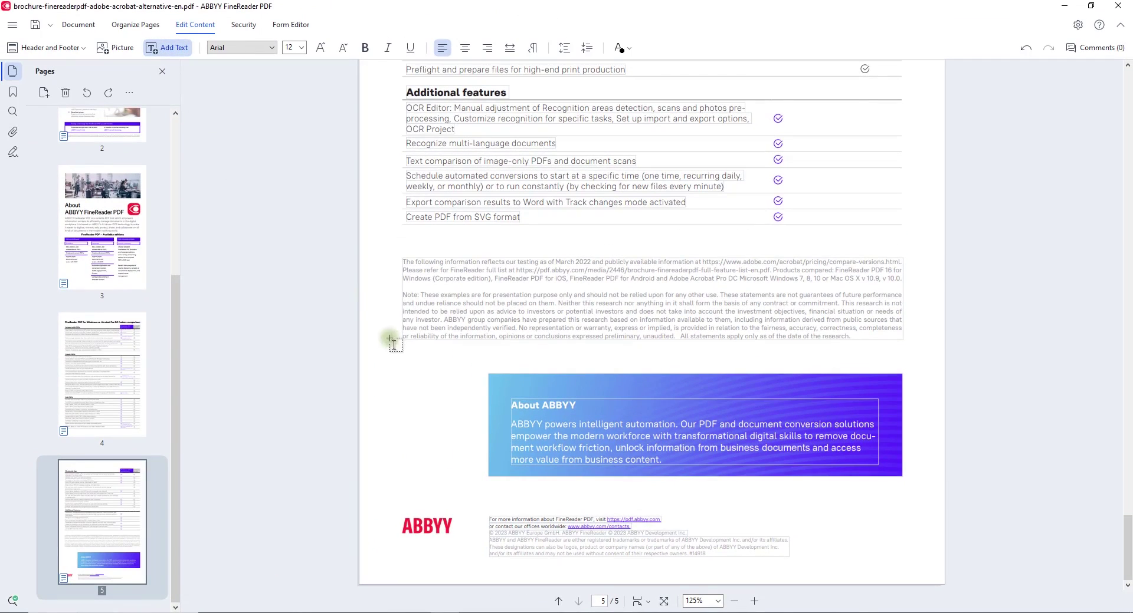
{"action": "left_click_drag", "start_coordinate": [406, 350], "coordinate": [904, 369]}
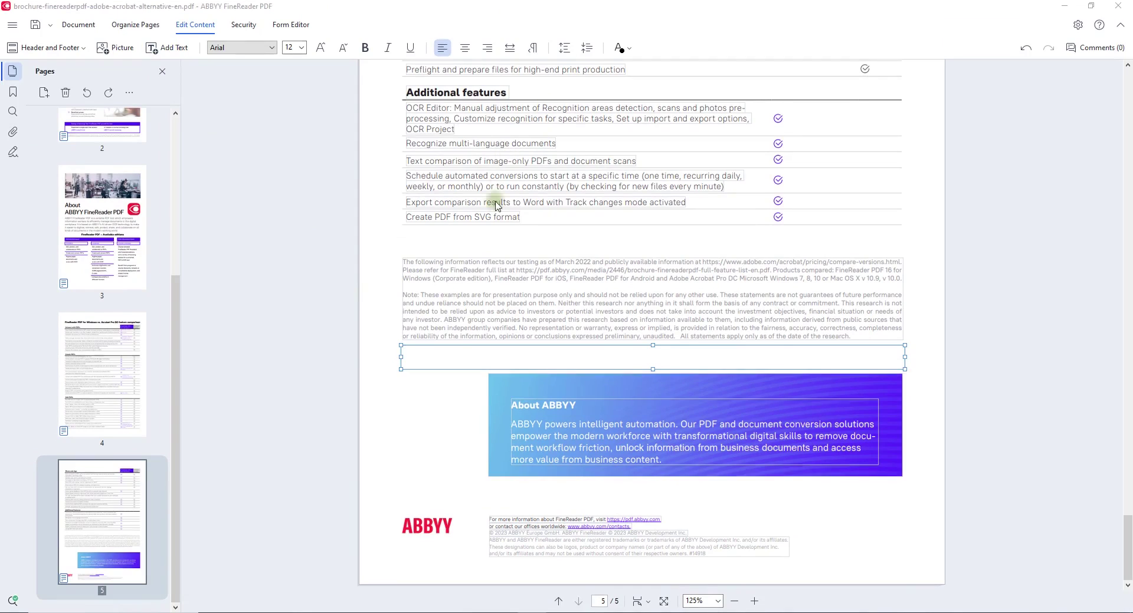
{"action": "type", "text": "Watch Tutorial videos here!"}
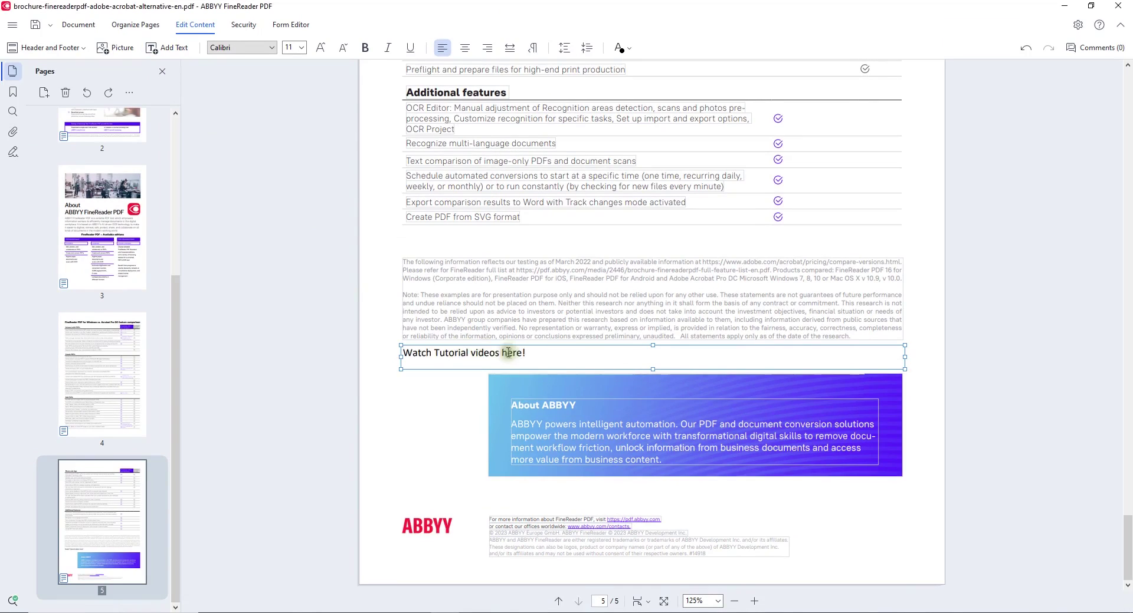
{"action": "left_click_drag", "start_coordinate": [526, 353], "coordinate": [400, 354]}
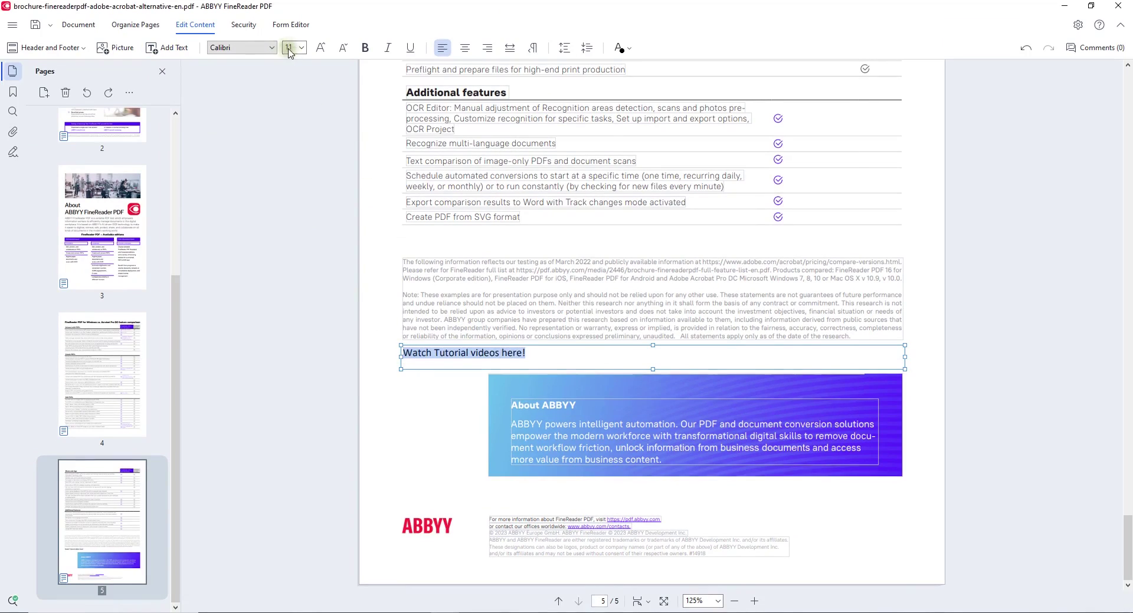
{"action": "left_click", "coordinate": [320, 48]}
{"action": "left_click", "coordinate": [319, 48]}
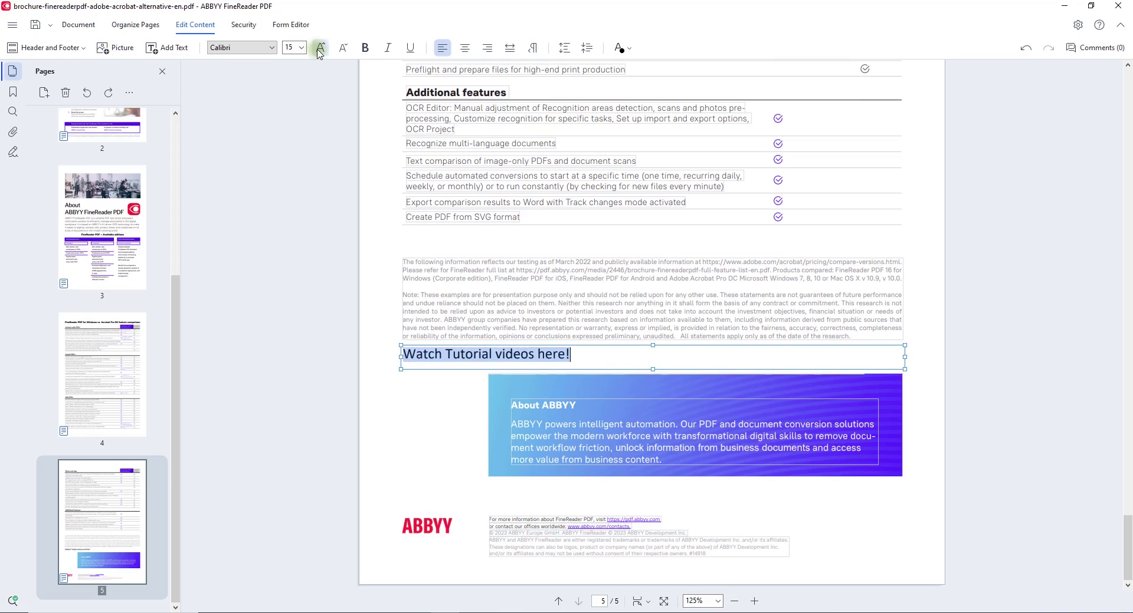
{"action": "left_click", "coordinate": [366, 48]}
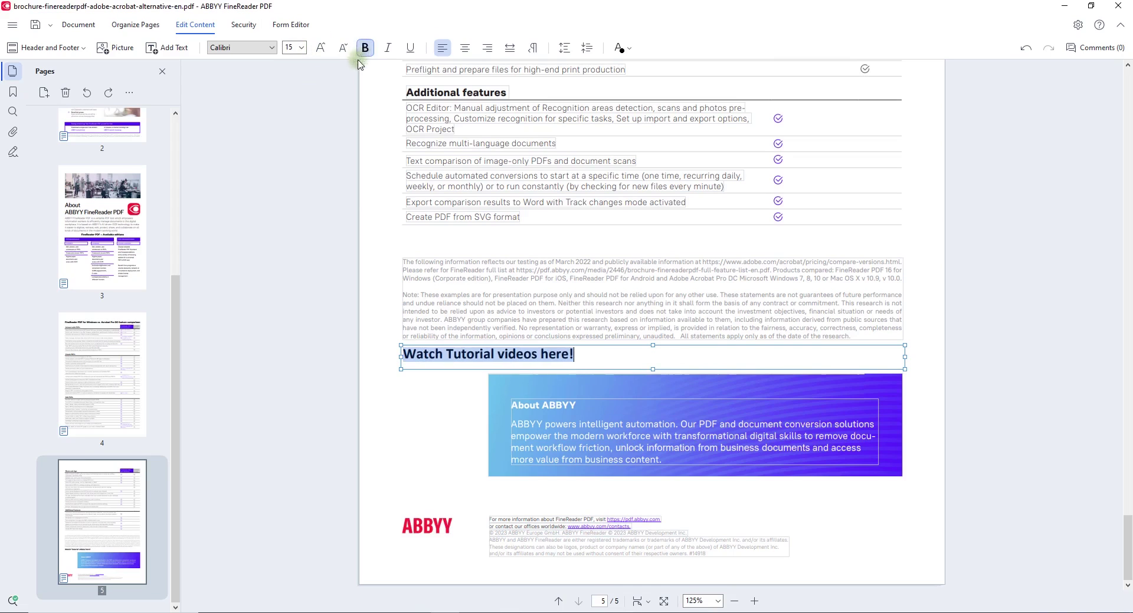
- Make the word 'here' purple and underlined
{"action": "left_click_drag", "start_coordinate": [540, 356], "coordinate": [555, 357]}
{"action": "left_click", "coordinate": [619, 48]}
{"action": "left_click", "coordinate": [625, 156]}
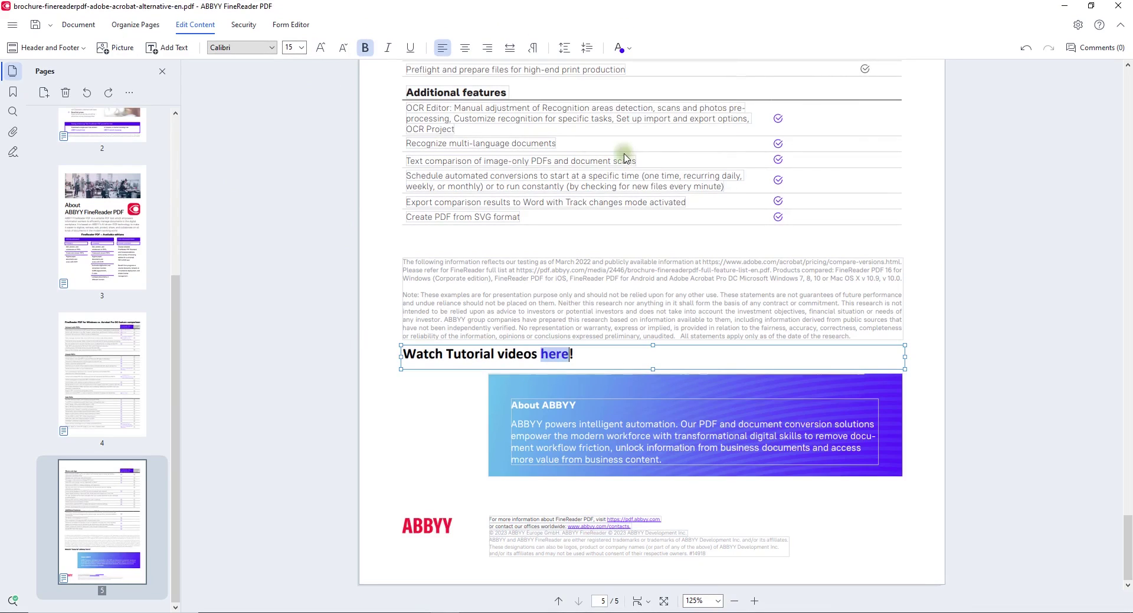
{"action": "left_click", "coordinate": [412, 48]}
{"action": "left_click", "coordinate": [79, 25]}
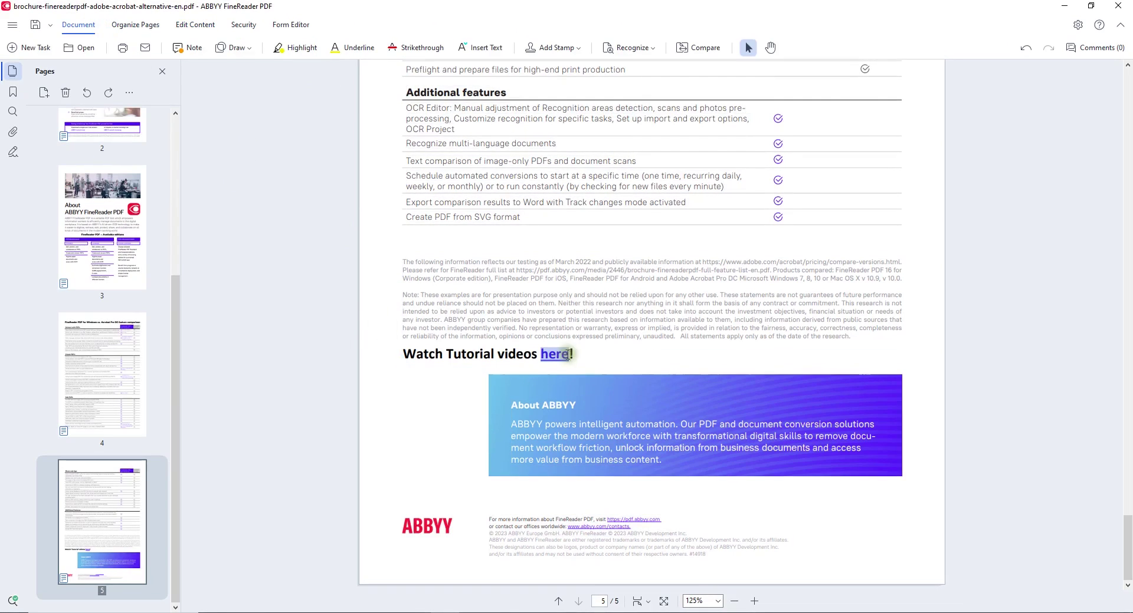
{"action": "right_click", "coordinate": [568, 354]}
{"action": "left_click", "coordinate": [589, 439]}
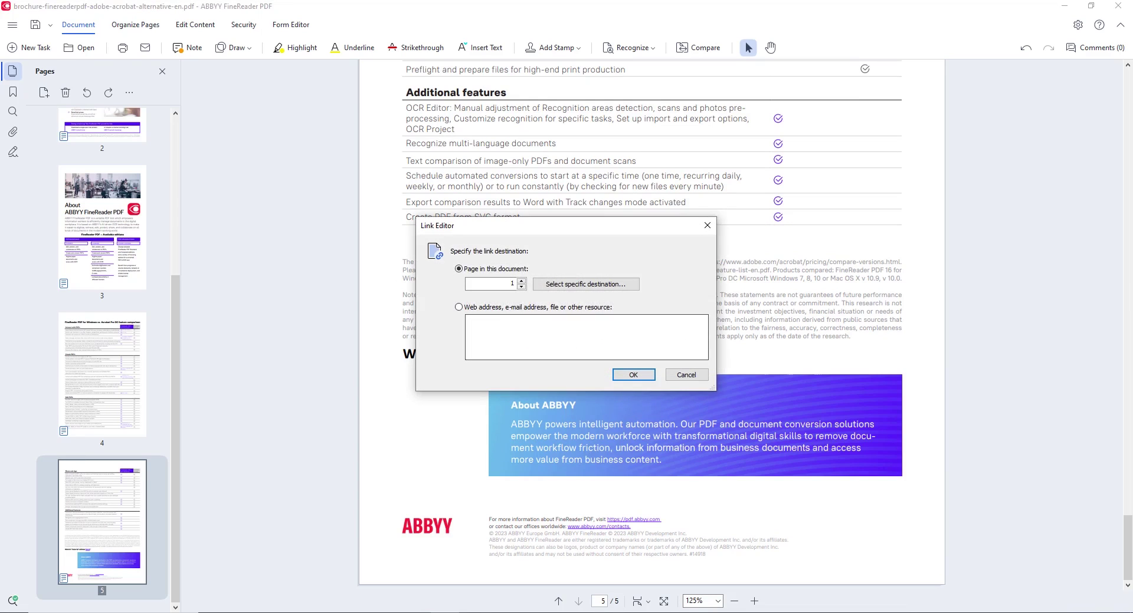
{"action": "right_click", "coordinate": [520, 335]}
{"action": "left_click", "coordinate": [549, 385]}
{"action": "left_click", "coordinate": [630, 374]}
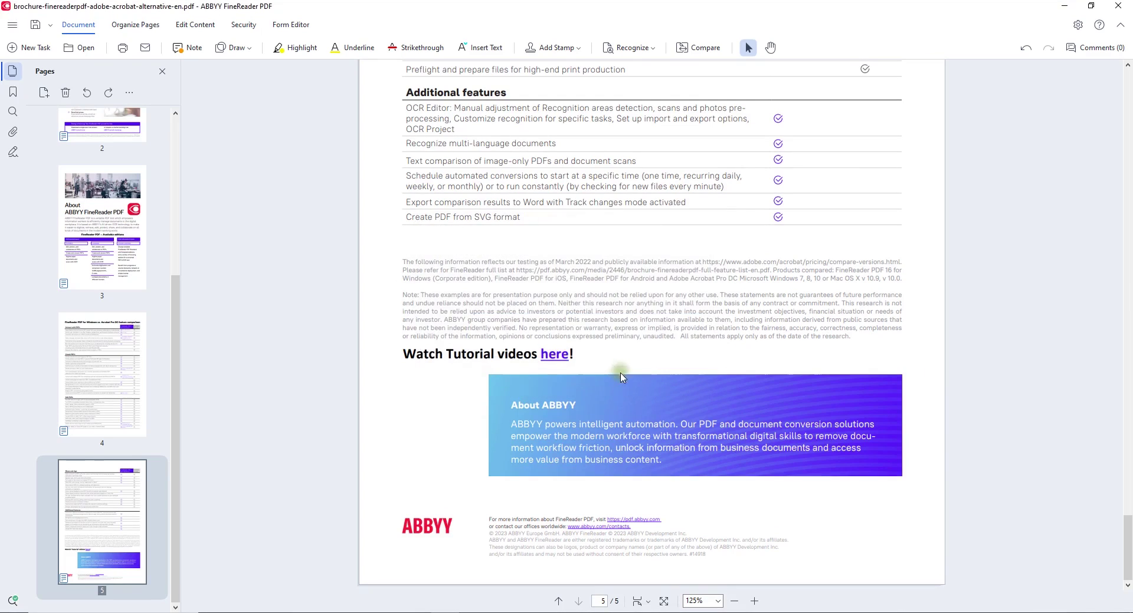
- Move the tutorial line up to sit directly below the Additional features list
{"action": "mouse_move", "coordinate": [557, 358]}
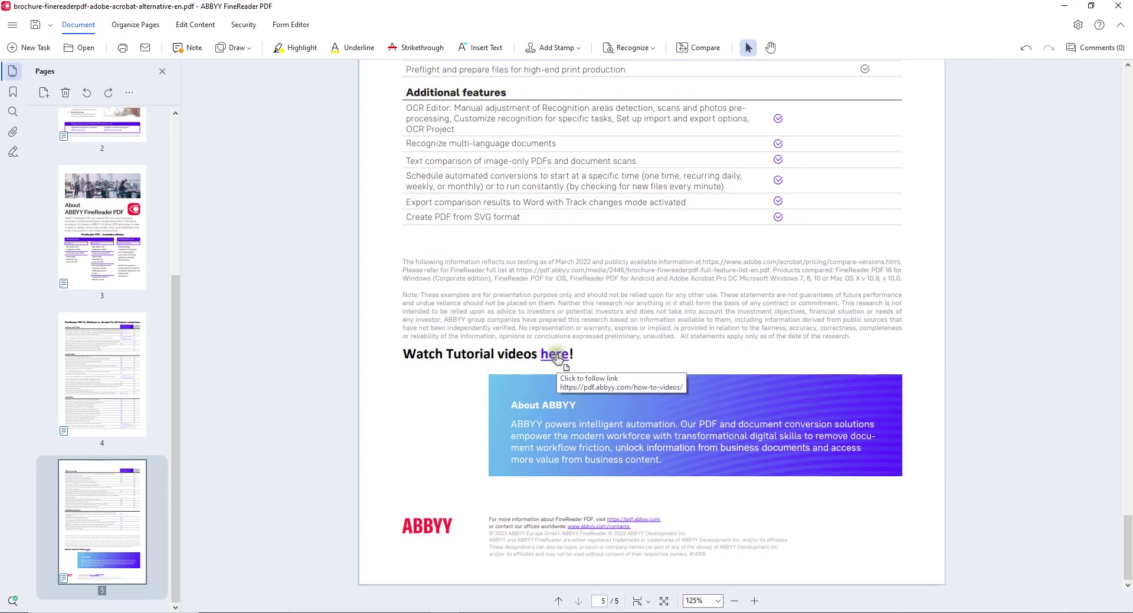
{"action": "double_click", "coordinate": [557, 358]}
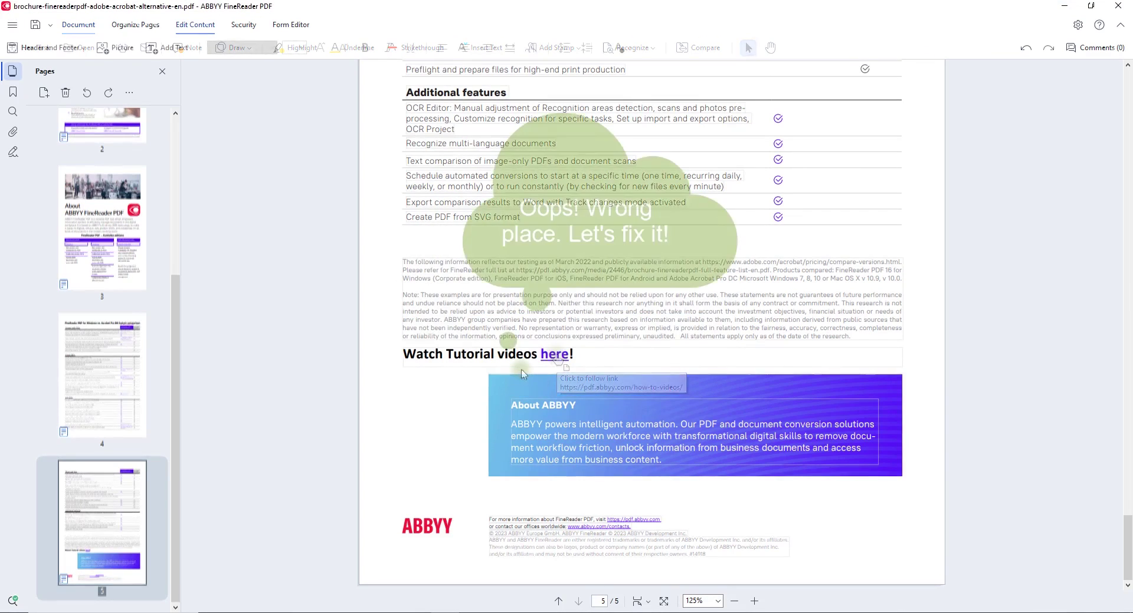
{"action": "left_click", "coordinate": [523, 367]}
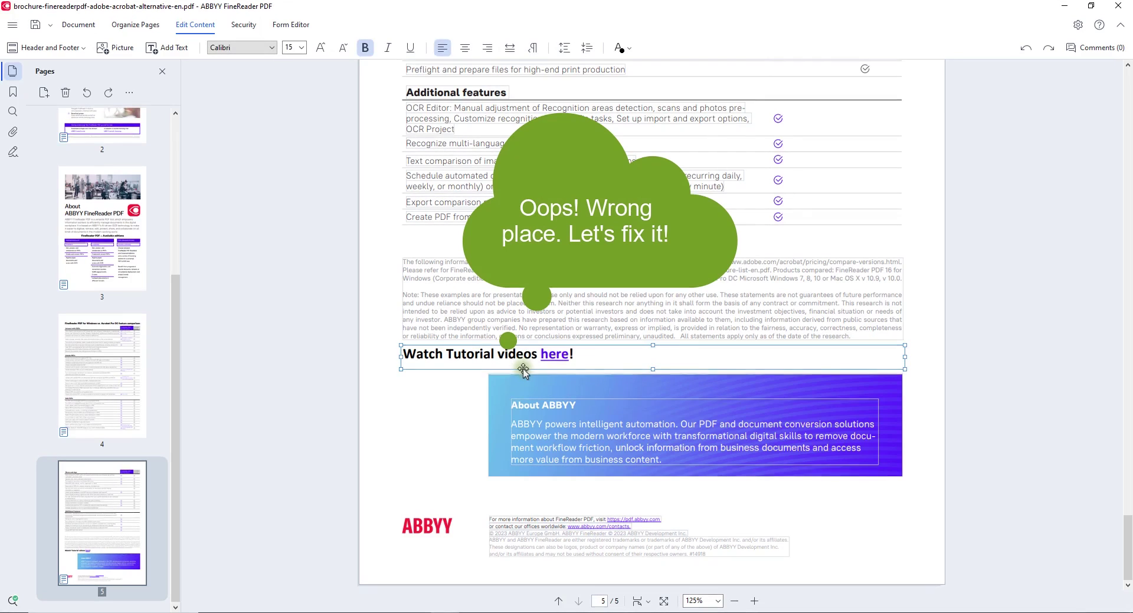
{"action": "left_click_drag", "start_coordinate": [524, 368], "coordinate": [523, 255]}
{"action": "left_click", "coordinate": [84, 29]}
- Send Agreement_scanned.pdf from File Explorer to the OCR Editor via Convert with ABBYY FineReader PDF
{"action": "left_click", "coordinate": [487, 373]}
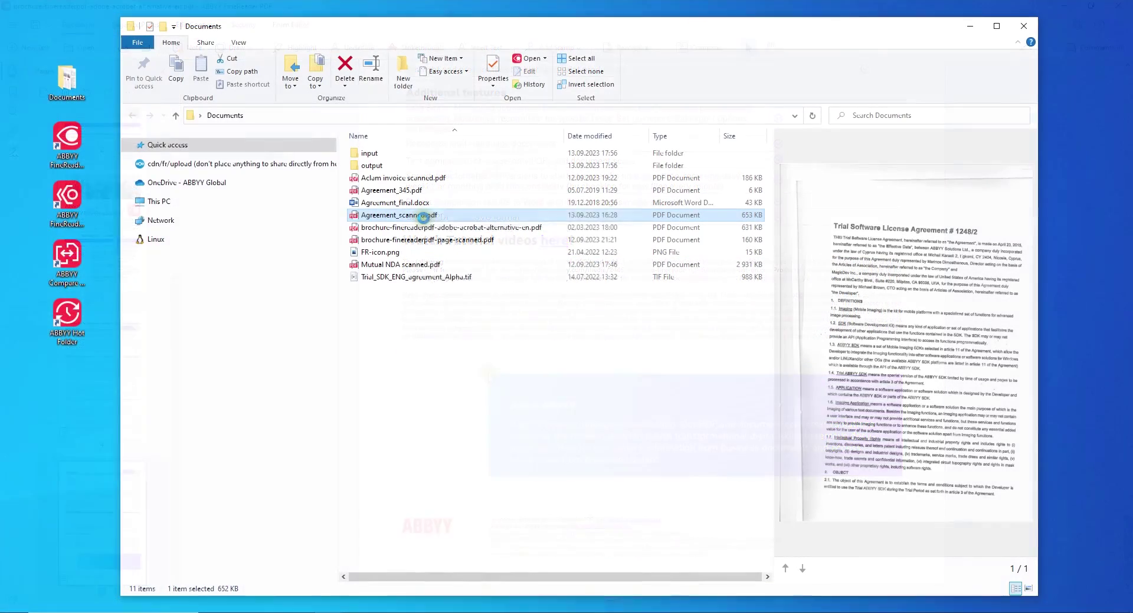
{"action": "right_click", "coordinate": [422, 214]}
{"action": "mouse_move", "coordinate": [504, 364]}
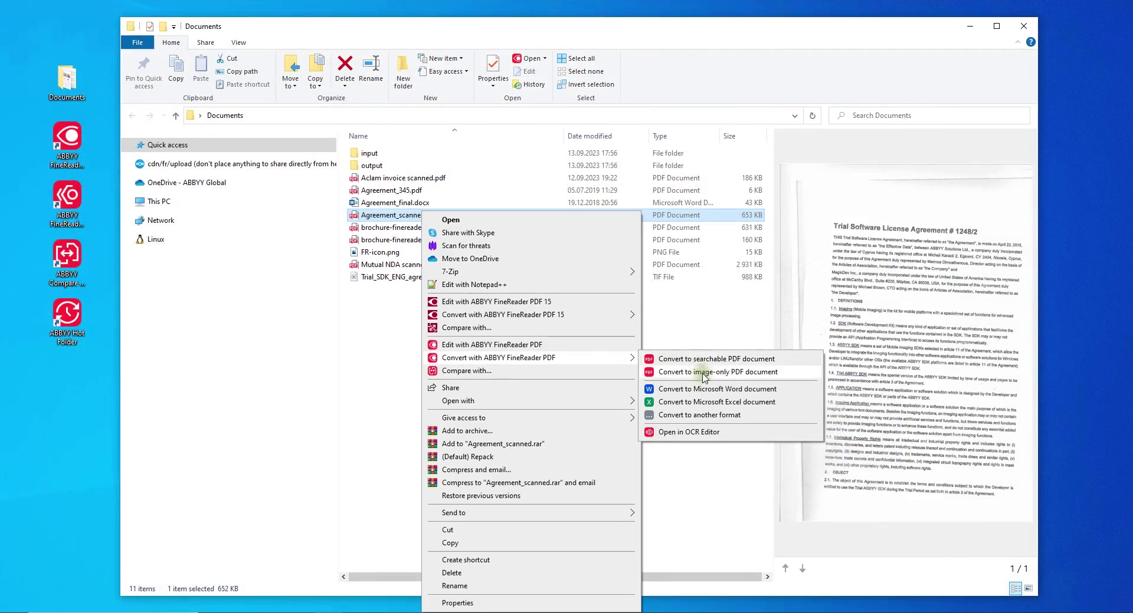
{"action": "left_click", "coordinate": [698, 432]}
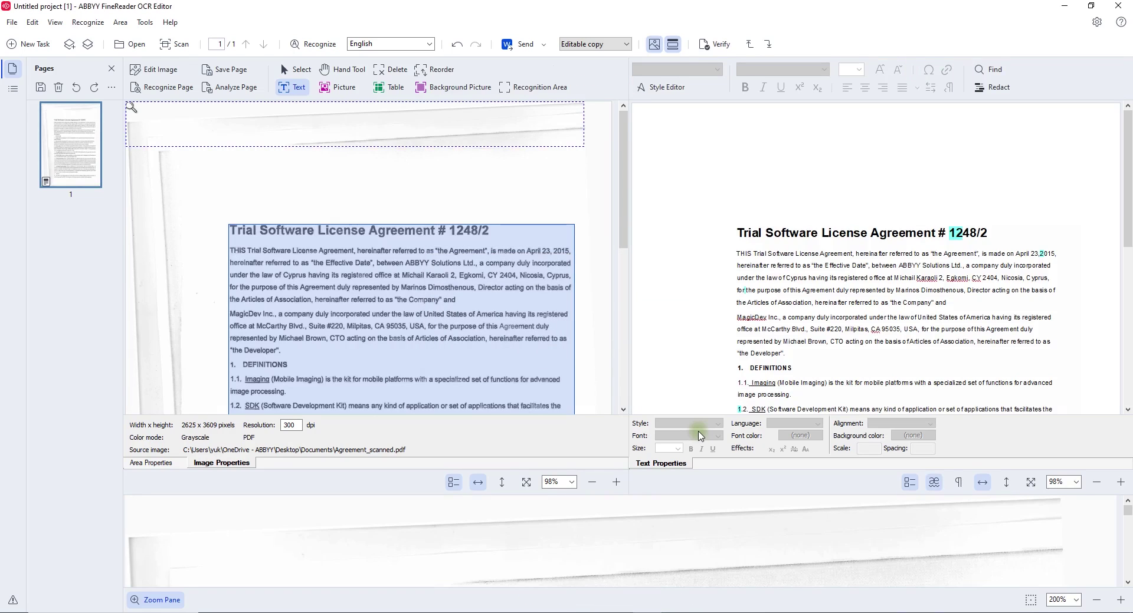
- Crop the agreement page image to the paper's corners and apply Whiten Background
{"action": "left_click", "coordinate": [154, 71]}
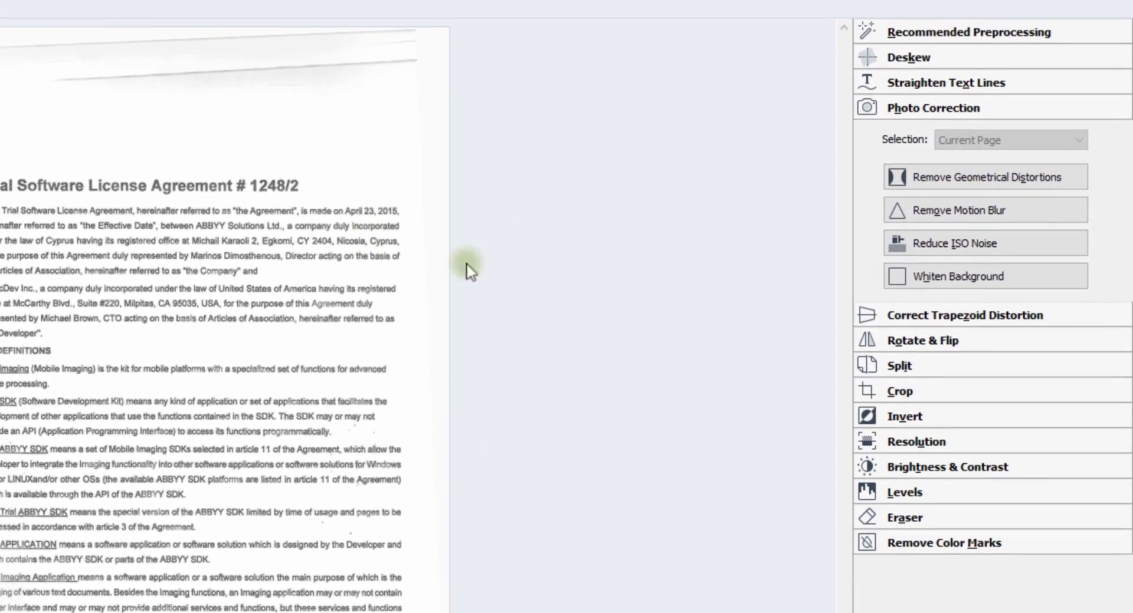
{"action": "left_click", "coordinate": [911, 391]}
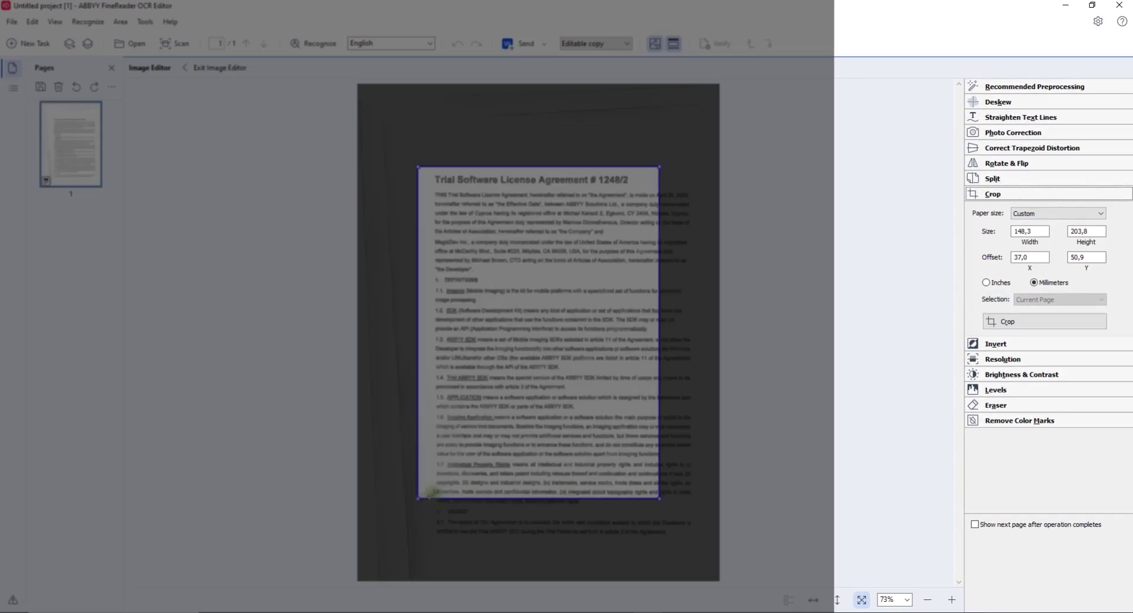
{"action": "left_click_drag", "start_coordinate": [418, 499], "coordinate": [408, 559]}
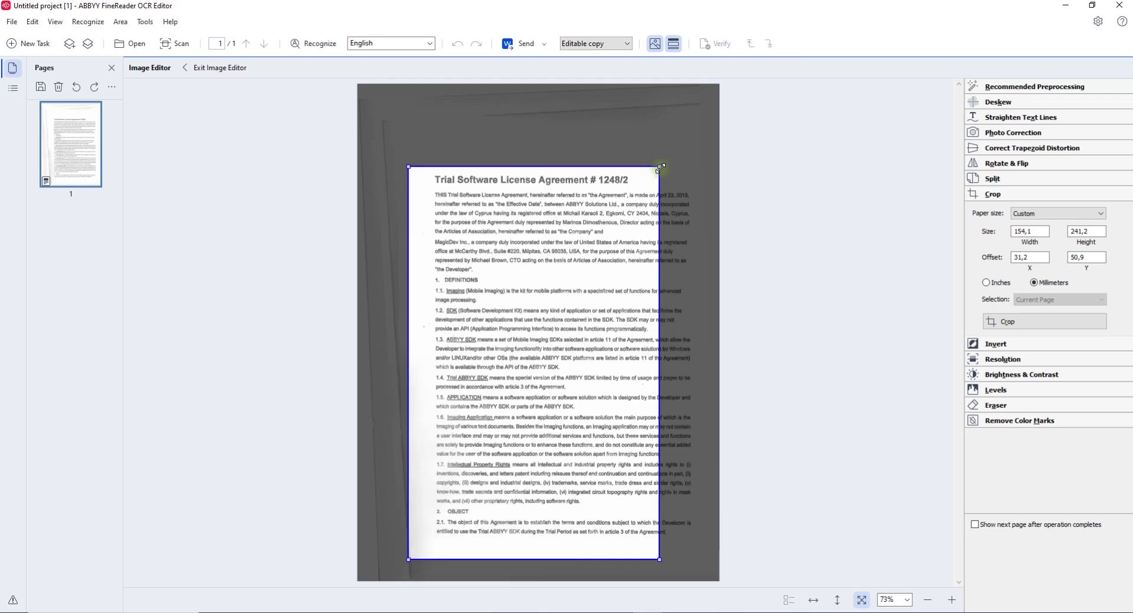
{"action": "left_click_drag", "start_coordinate": [660, 168], "coordinate": [718, 146]}
{"action": "left_click", "coordinate": [1019, 320]}
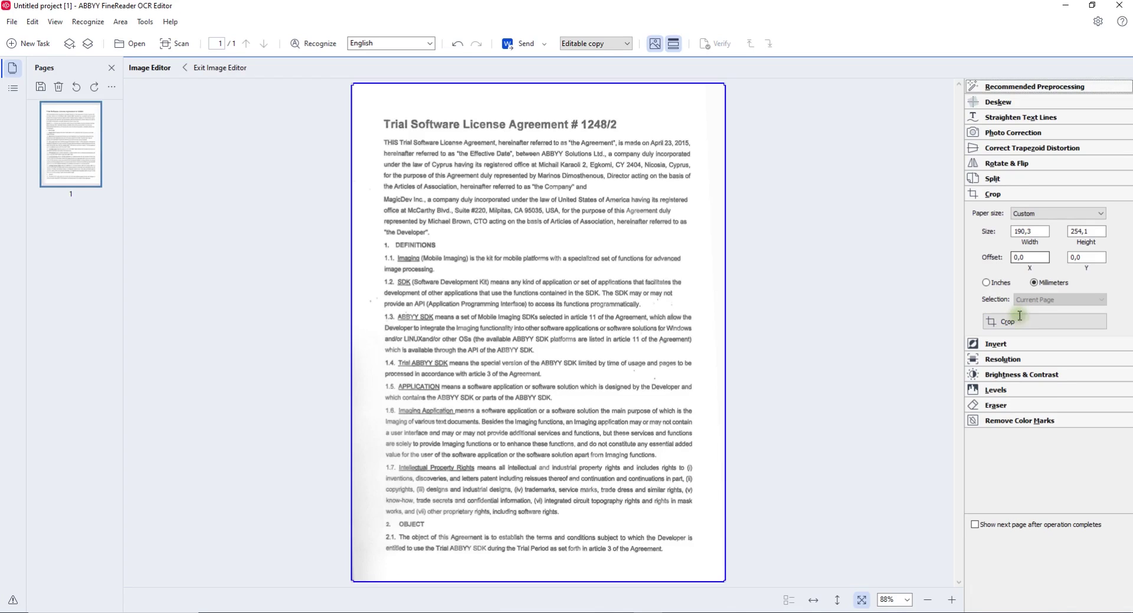
{"action": "left_click", "coordinate": [1007, 133]}
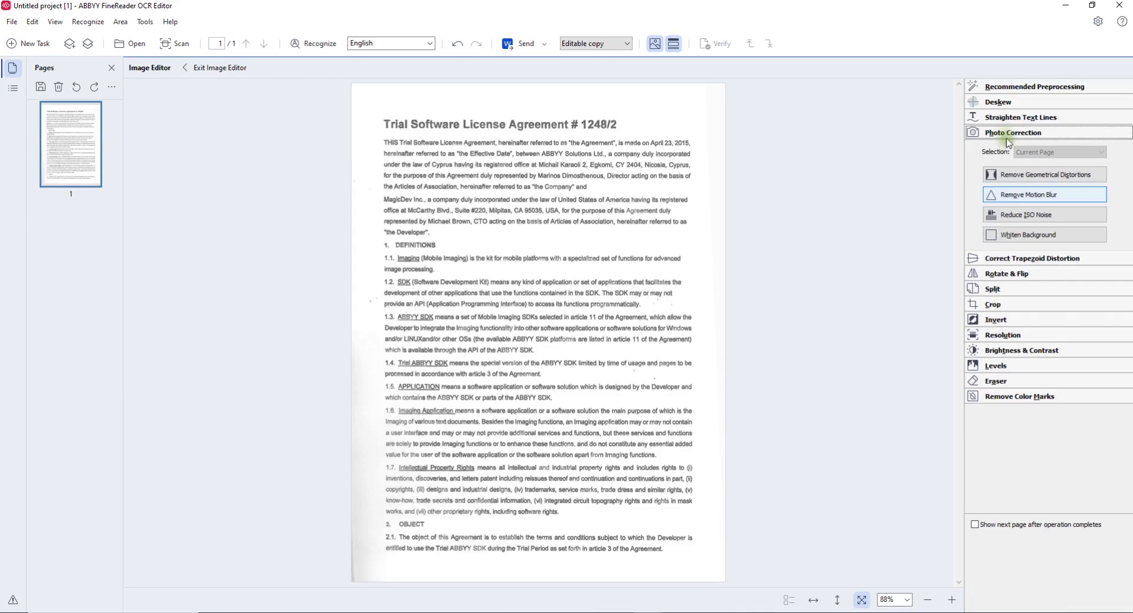
{"action": "left_click", "coordinate": [1030, 236]}
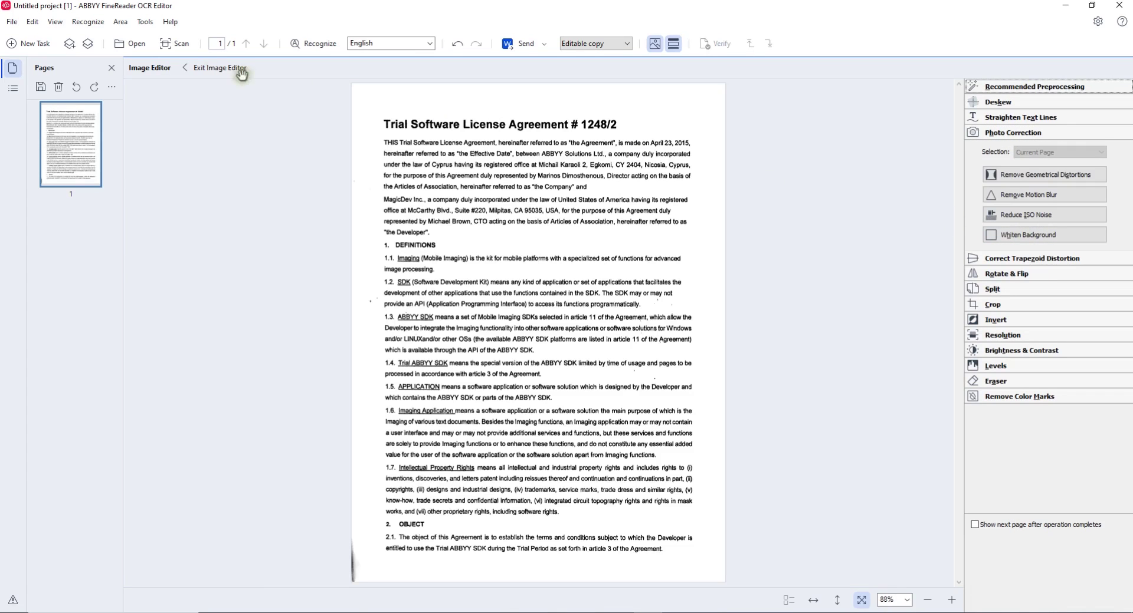
- Leave image editing and run Recognize on the scanned brochure page
{"action": "left_click", "coordinate": [210, 69]}
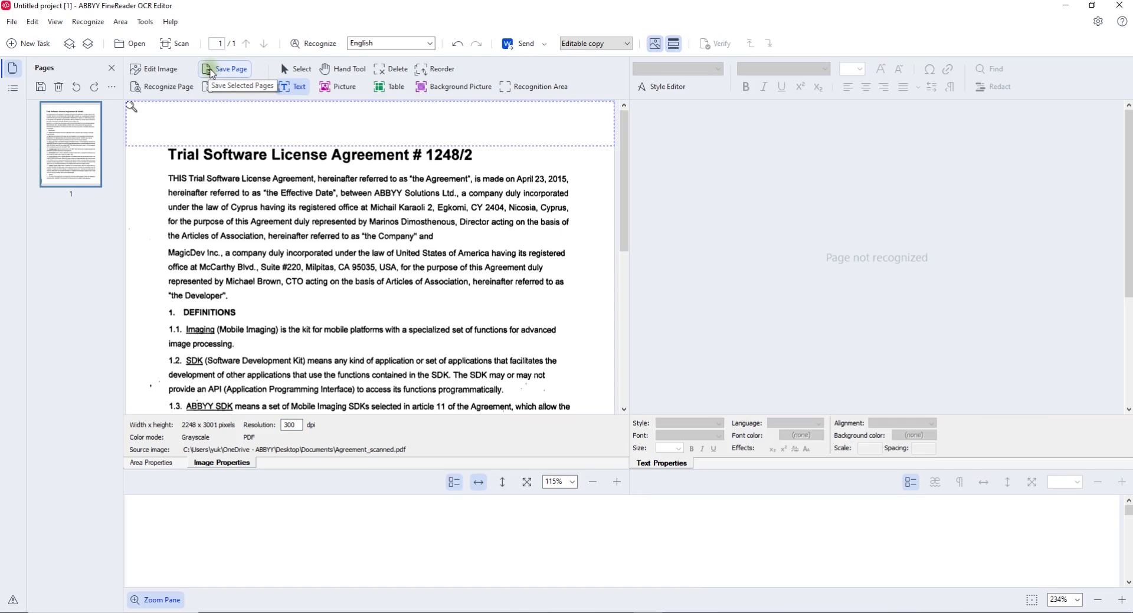
{"action": "left_click", "coordinate": [309, 45]}
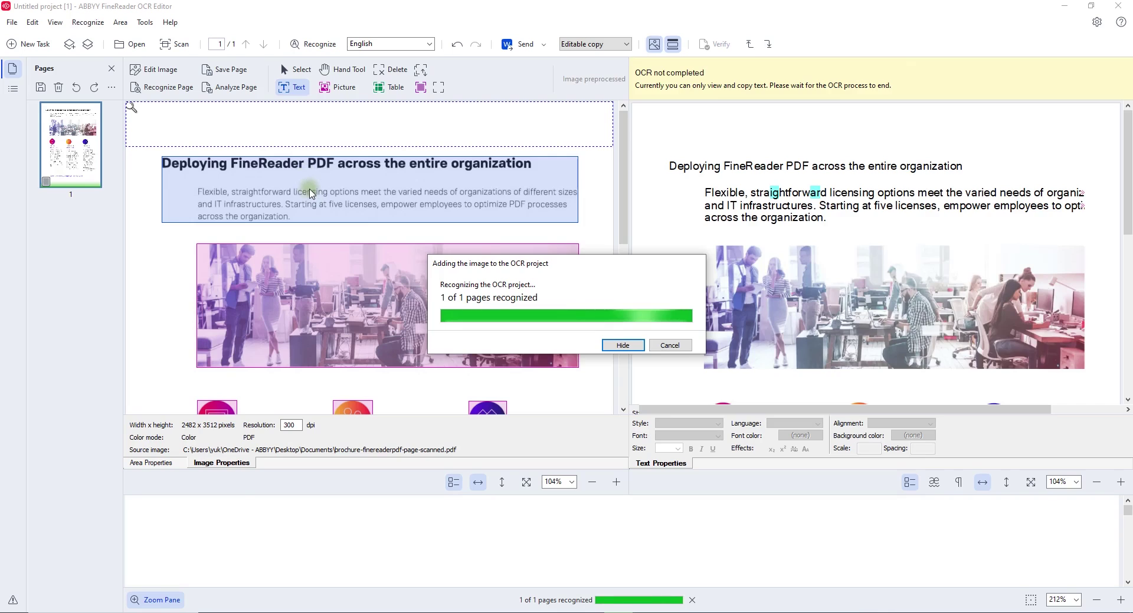
- Extend the Per seat, Remote user and Concurrent text areas up to include their headings
{"action": "scroll", "coordinate": [306, 277], "scroll_direction": "down", "scroll_amount": 4}
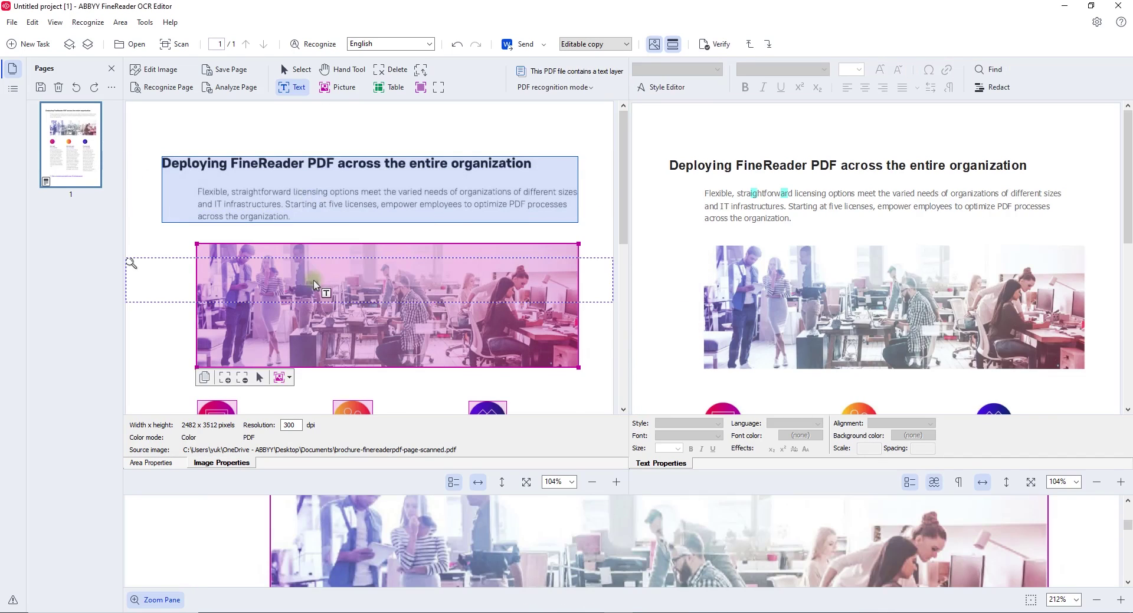
{"action": "left_click", "coordinate": [285, 295]}
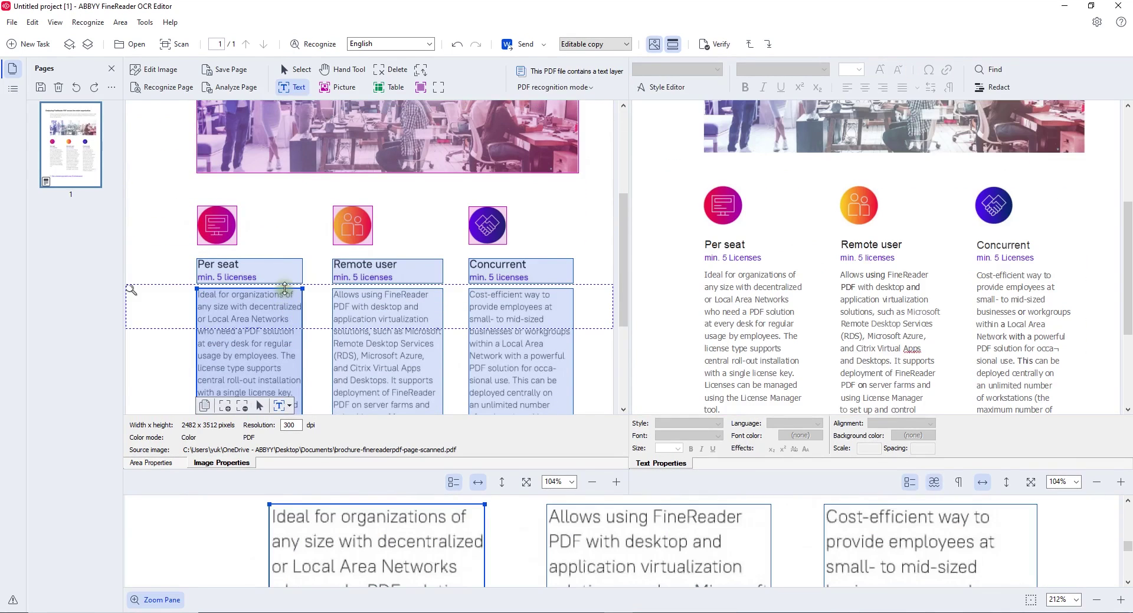
{"action": "left_click_drag", "start_coordinate": [285, 289], "coordinate": [284, 262]}
{"action": "left_click", "coordinate": [384, 290]}
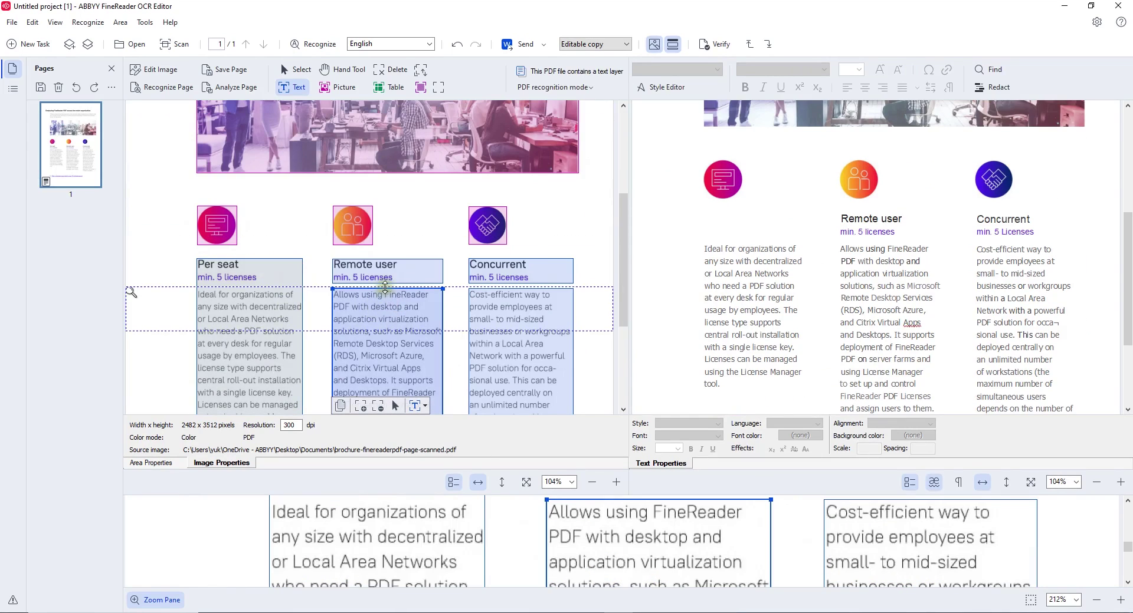
{"action": "left_click_drag", "start_coordinate": [384, 288], "coordinate": [384, 260]}
{"action": "left_click", "coordinate": [503, 307]}
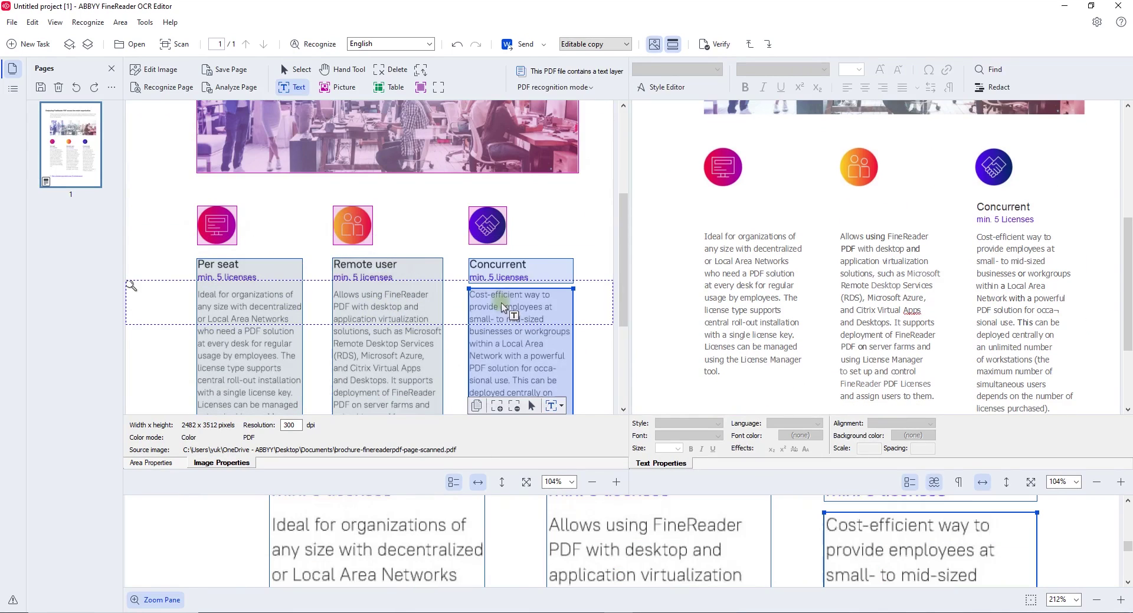
{"action": "left_click_drag", "start_coordinate": [512, 290], "coordinate": [513, 276]}
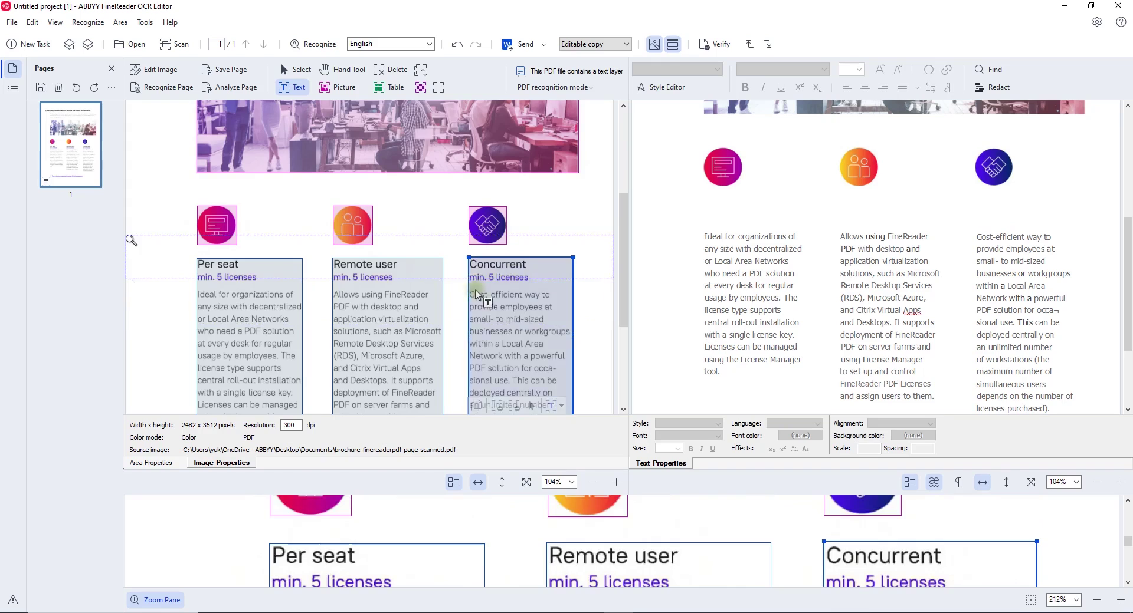
- Trim the arrow out of the 'Test a license type' link area, mark it as a picture, and re-recognize
{"action": "scroll", "coordinate": [454, 307], "scroll_direction": "down", "scroll_amount": 3}
{"action": "left_click", "coordinate": [244, 337]}
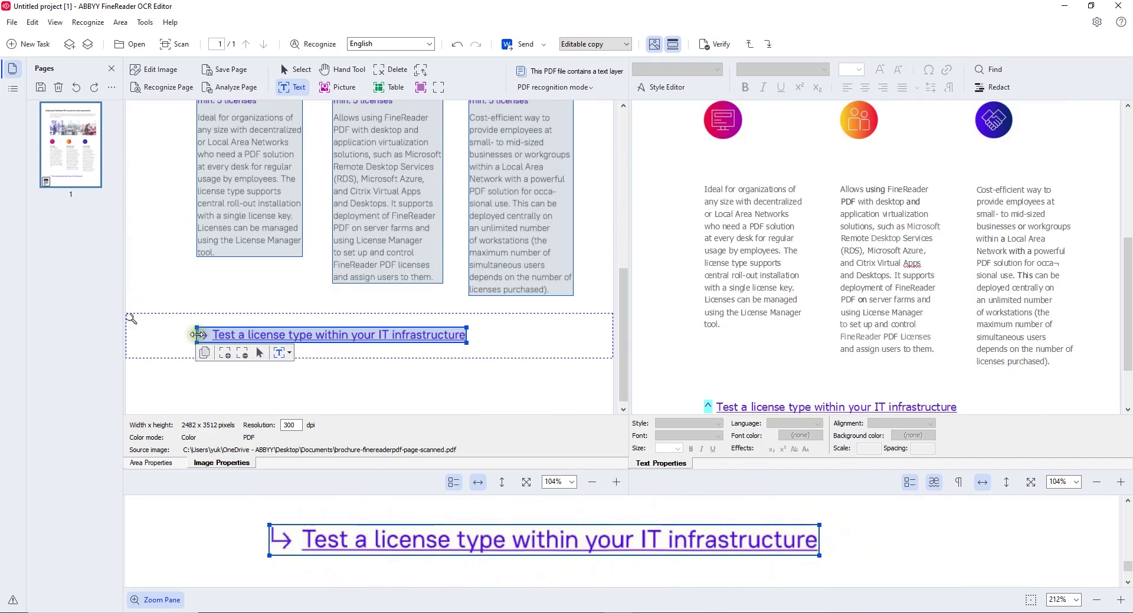
{"action": "left_click_drag", "start_coordinate": [197, 334], "coordinate": [211, 342]}
{"action": "left_click", "coordinate": [335, 87]}
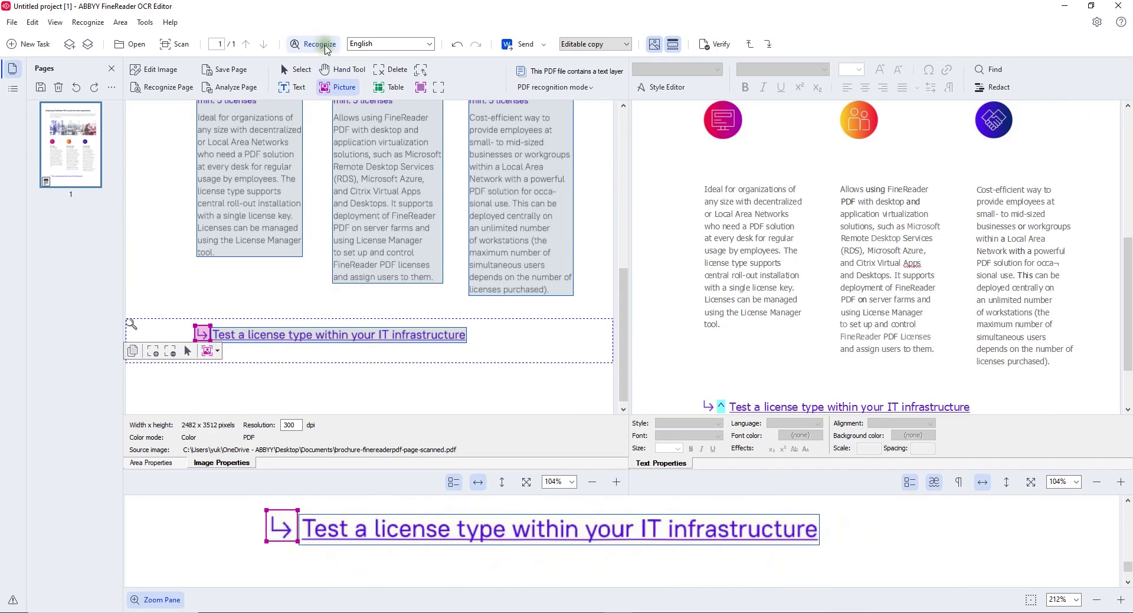
{"action": "left_click", "coordinate": [324, 46]}
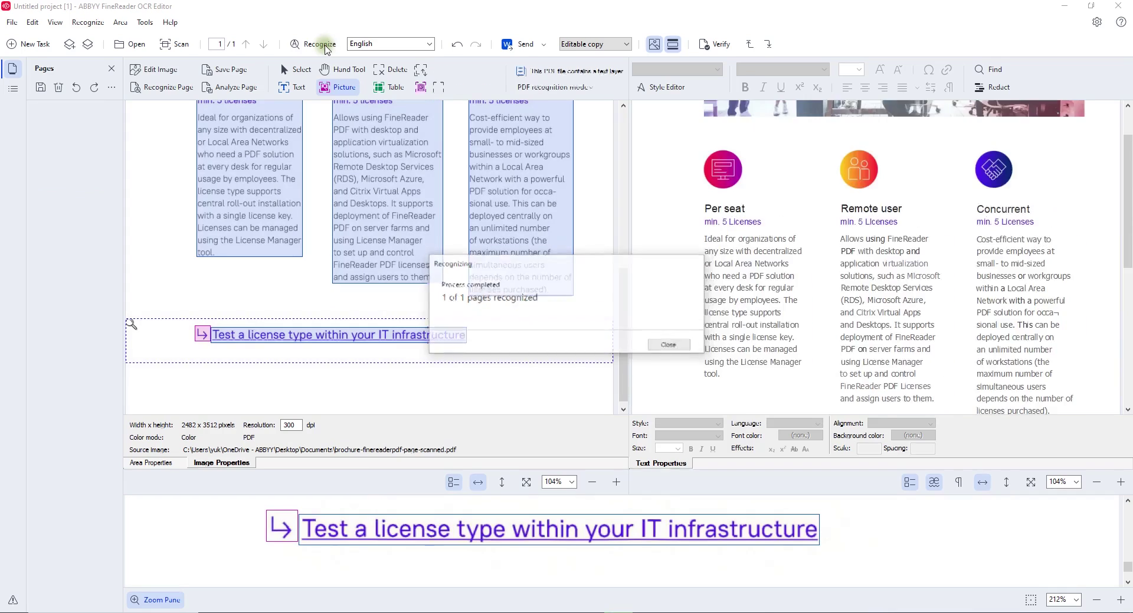
- Verify the recognized text, skipping flagged items like 'straightforward' and 'Apps' unchanged
{"action": "left_click", "coordinate": [714, 47]}
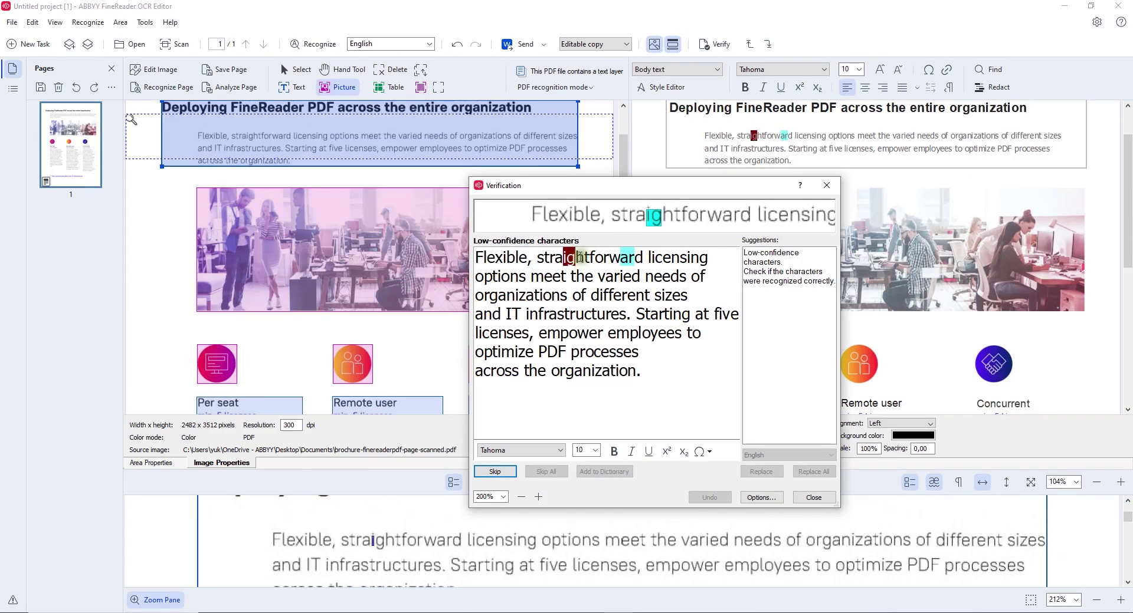
{"action": "left_click", "coordinate": [495, 472]}
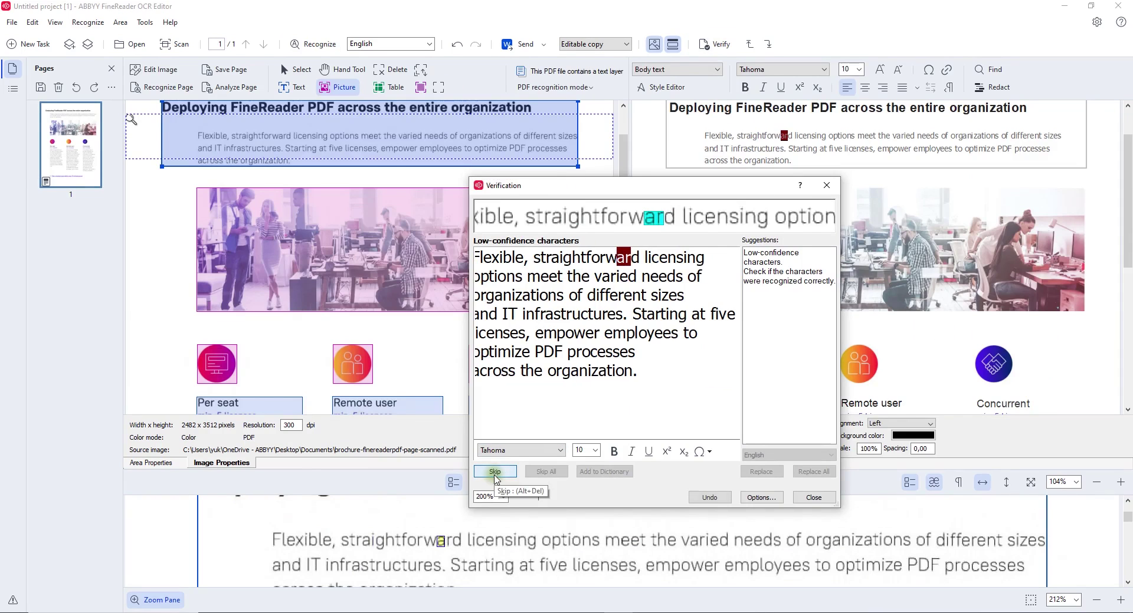
{"action": "left_click", "coordinate": [494, 475]}
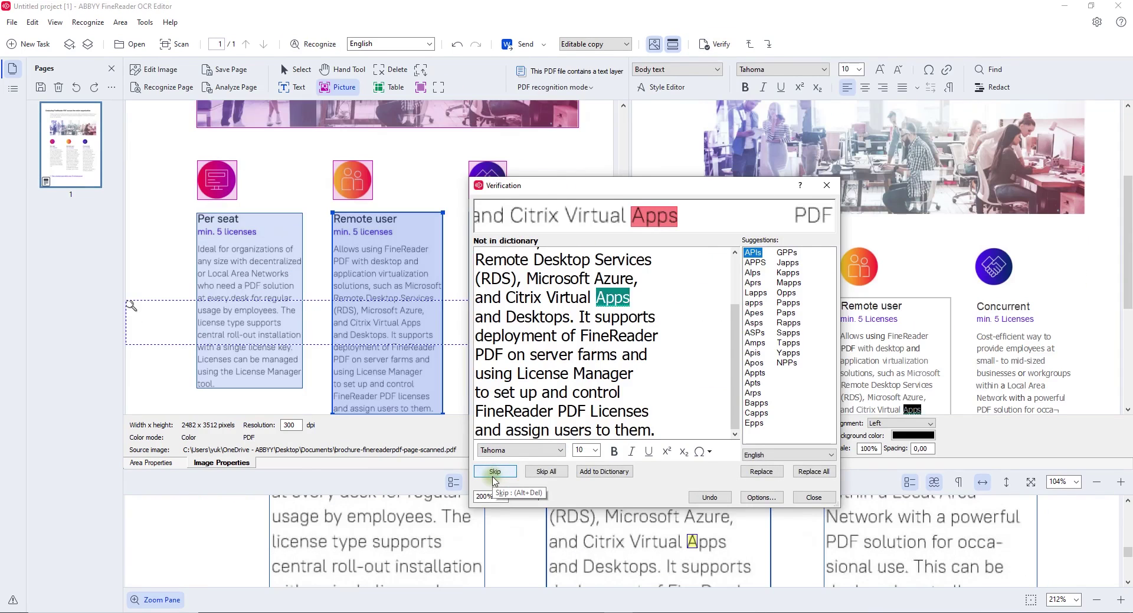
{"action": "left_click", "coordinate": [493, 475]}
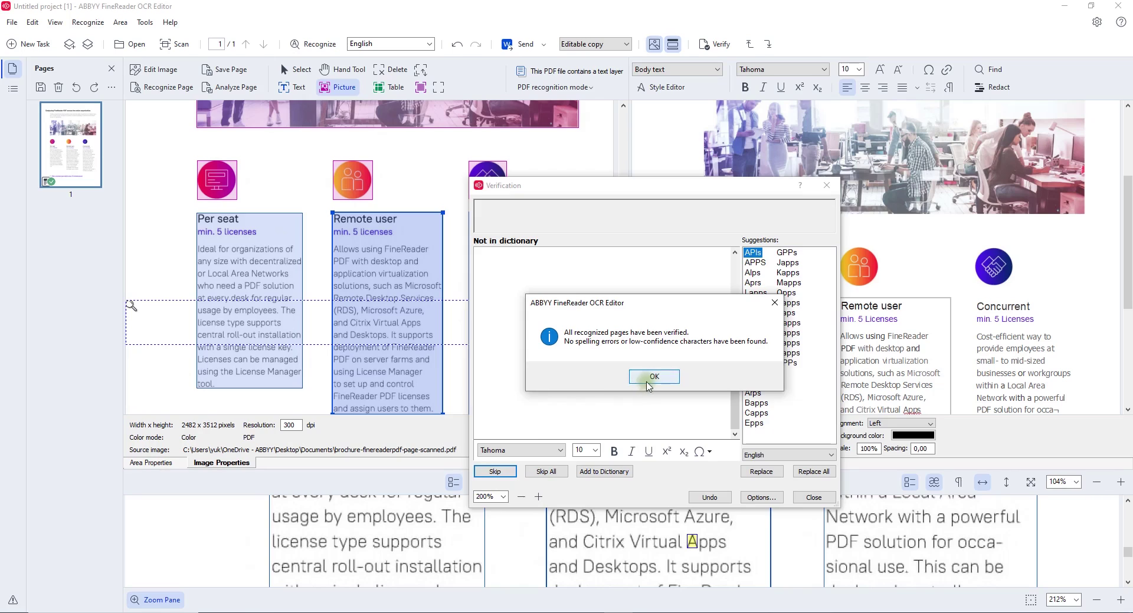
{"action": "left_click", "coordinate": [649, 377]}
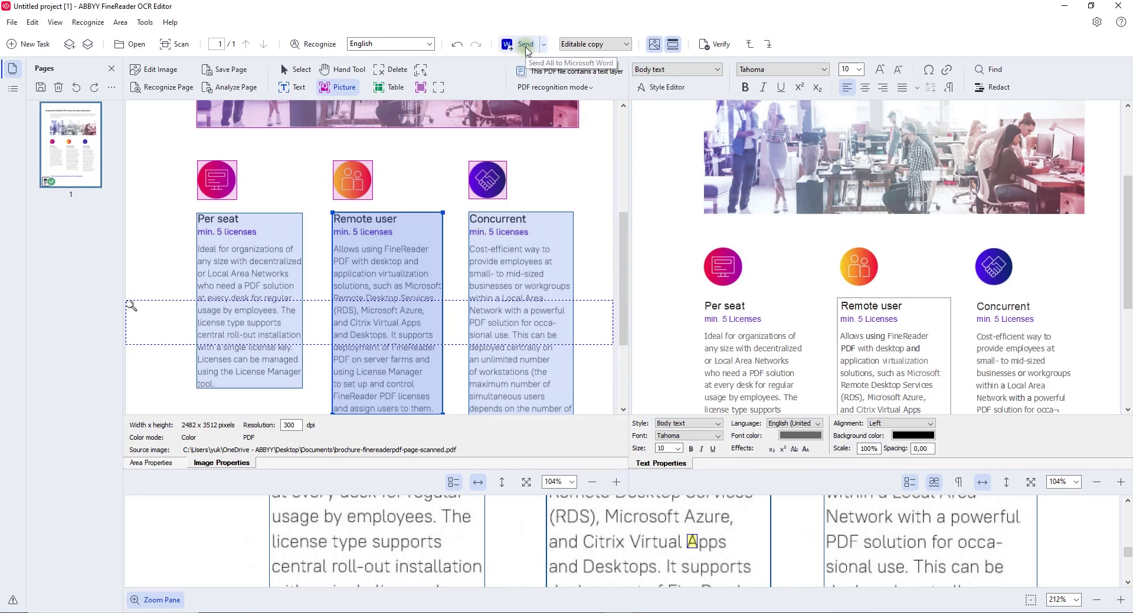
- Send the recognized brochure page to Microsoft Word
{"action": "left_click", "coordinate": [524, 45]}
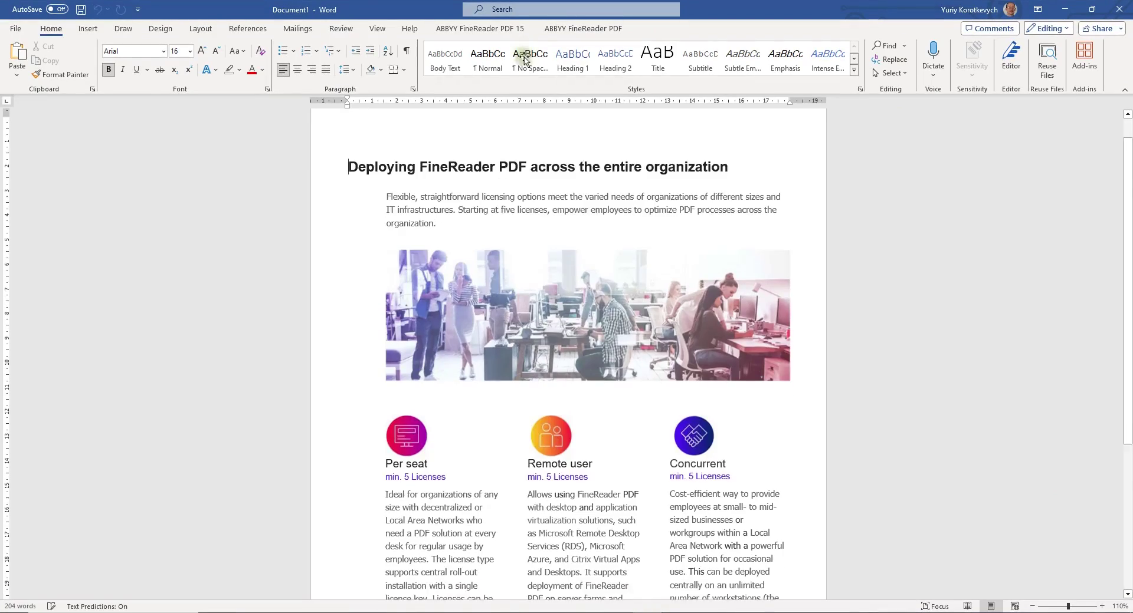
{"action": "scroll", "coordinate": [475, 419], "scroll_direction": "down", "scroll_amount": 3}
{"action": "scroll", "coordinate": [475, 418], "scroll_direction": "down", "scroll_amount": 3}
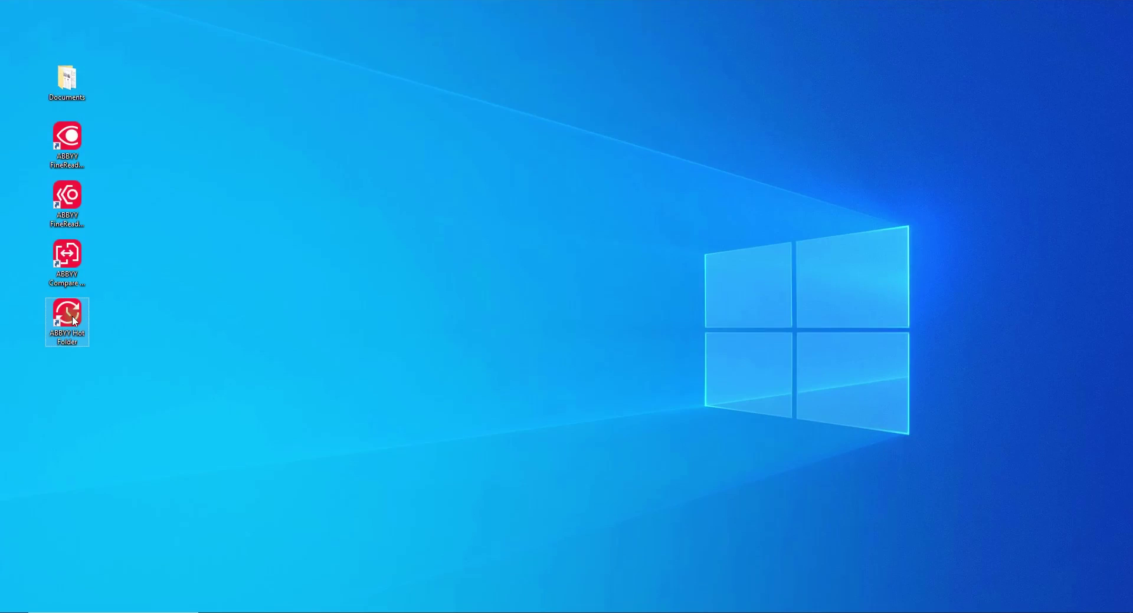
- In Hot Folder, create a new task named MFP scans that recurs every minute
{"action": "double_click", "coordinate": [68, 316]}
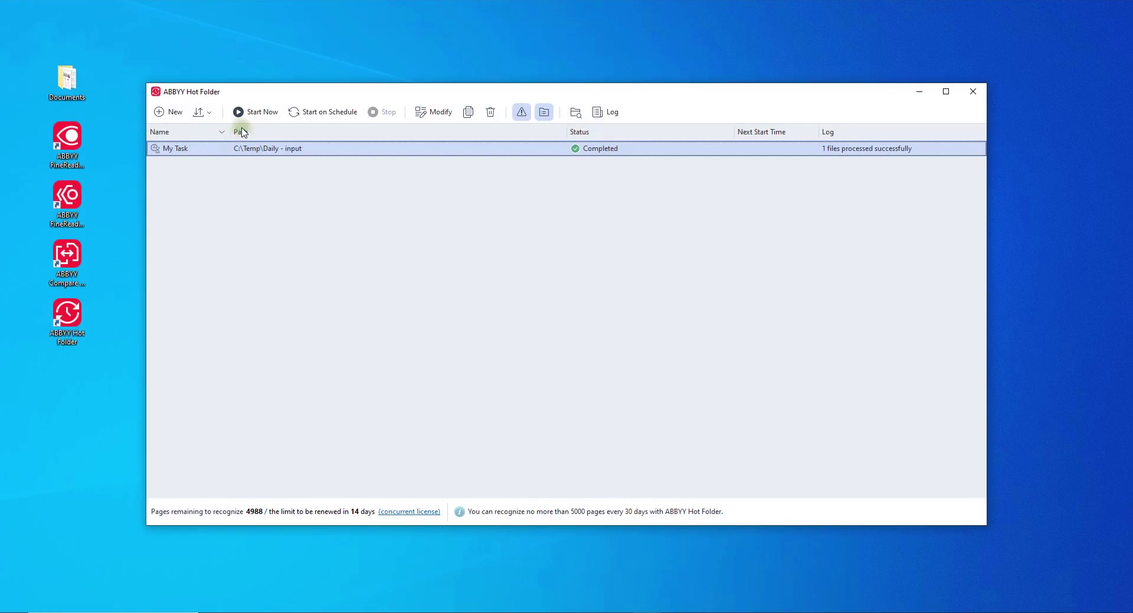
{"action": "left_click", "coordinate": [177, 113]}
{"action": "type", "text": "MFP scans"}
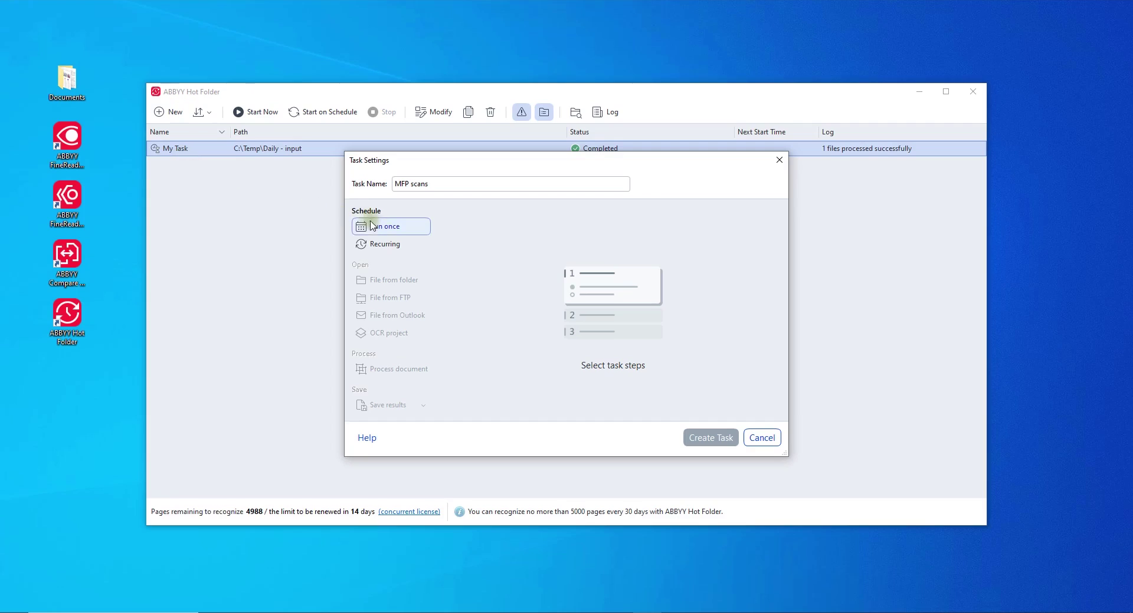
{"action": "left_click", "coordinate": [376, 227]}
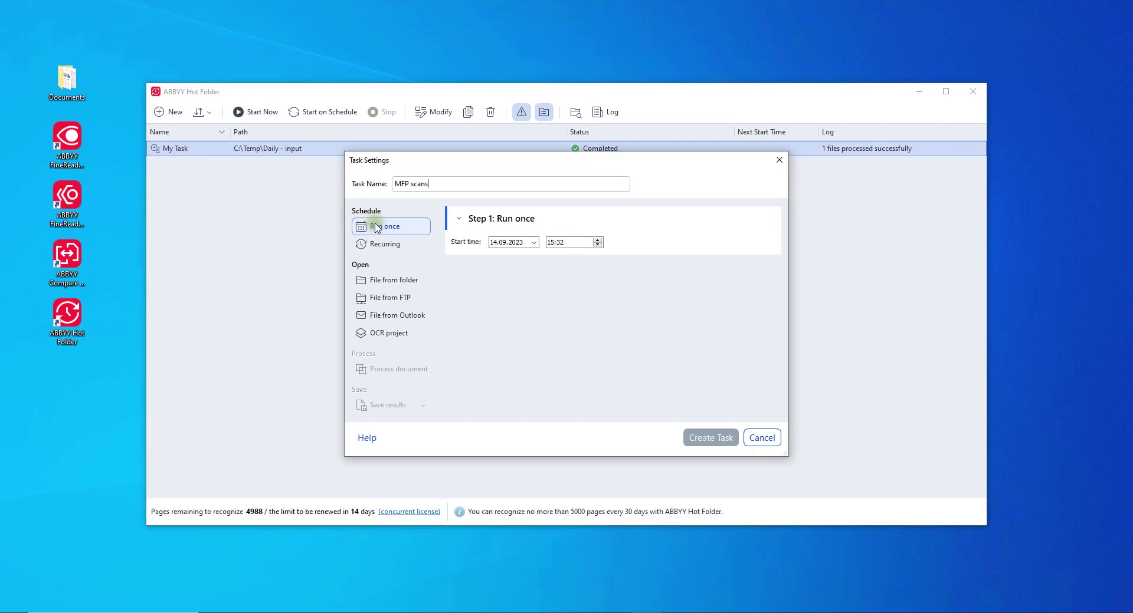
{"action": "left_click", "coordinate": [390, 244]}
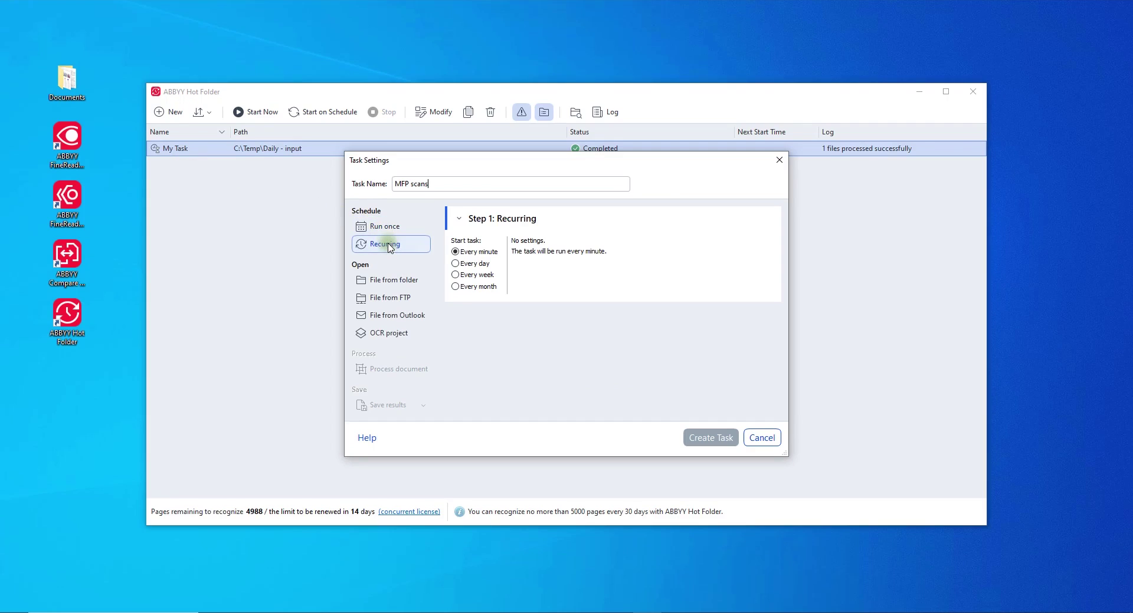
{"action": "left_click", "coordinate": [456, 252]}
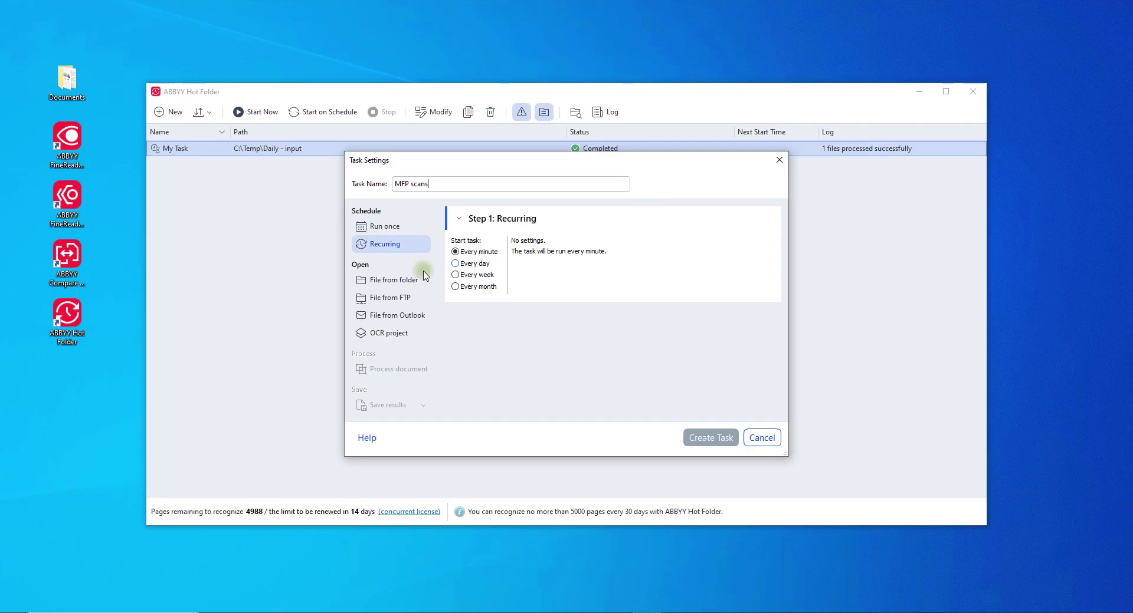
- Add a File from folder step watching Desktop\Documents\input
{"action": "left_click", "coordinate": [397, 280]}
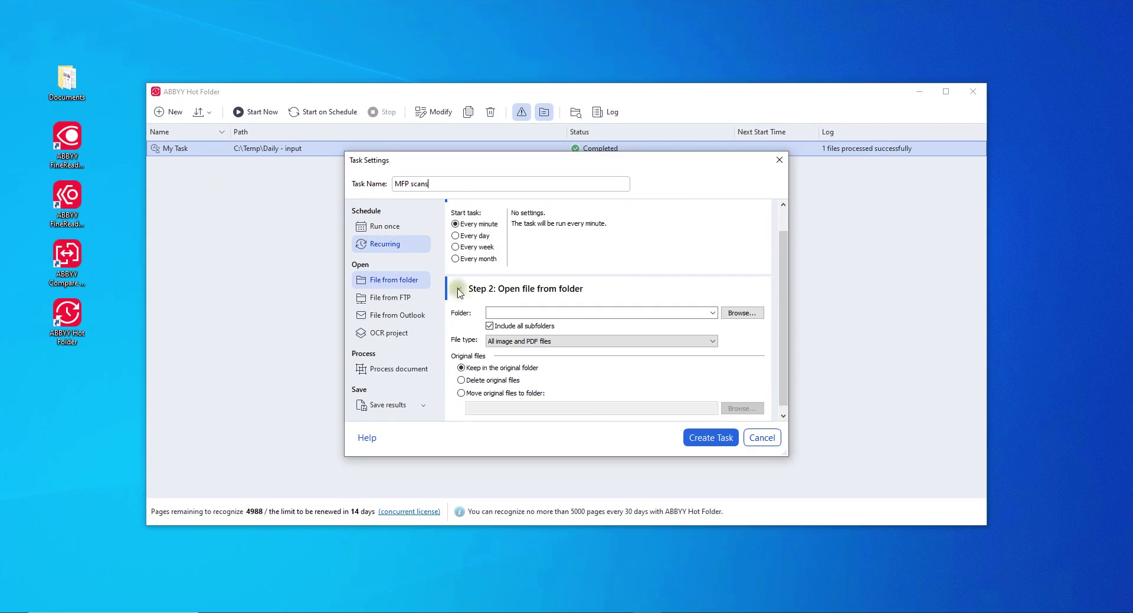
{"action": "left_click", "coordinate": [743, 313]}
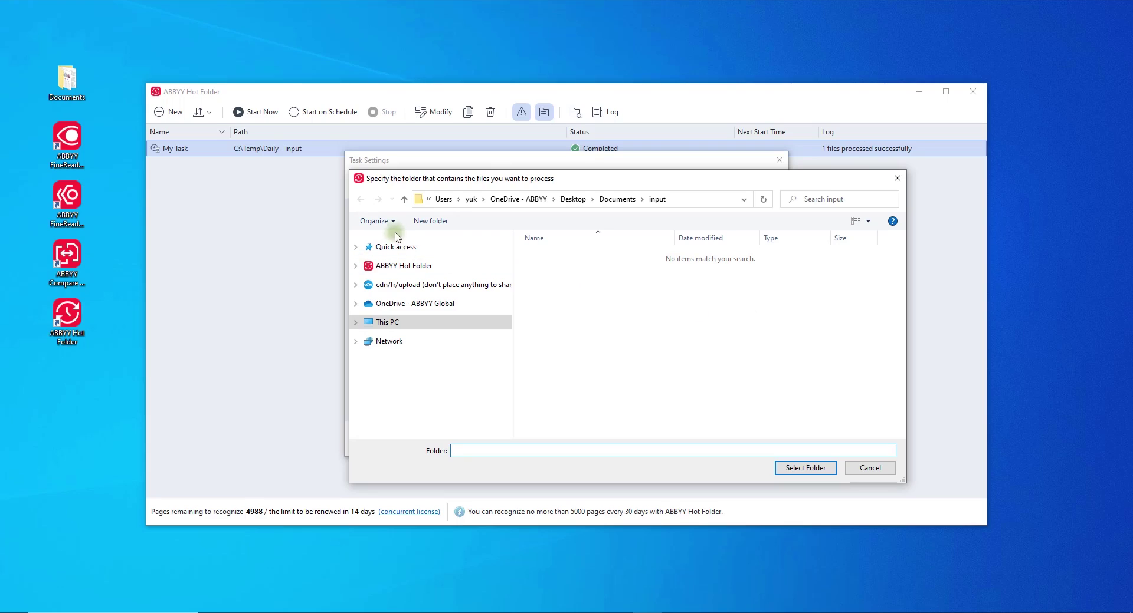
{"action": "left_click", "coordinate": [392, 248]}
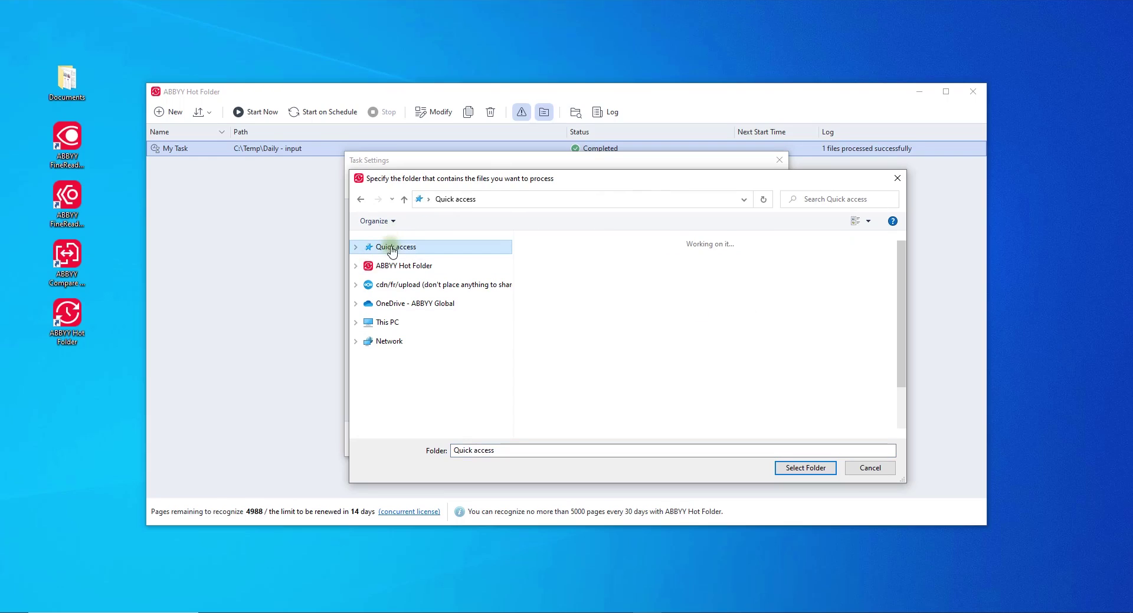
{"action": "double_click", "coordinate": [568, 270]}
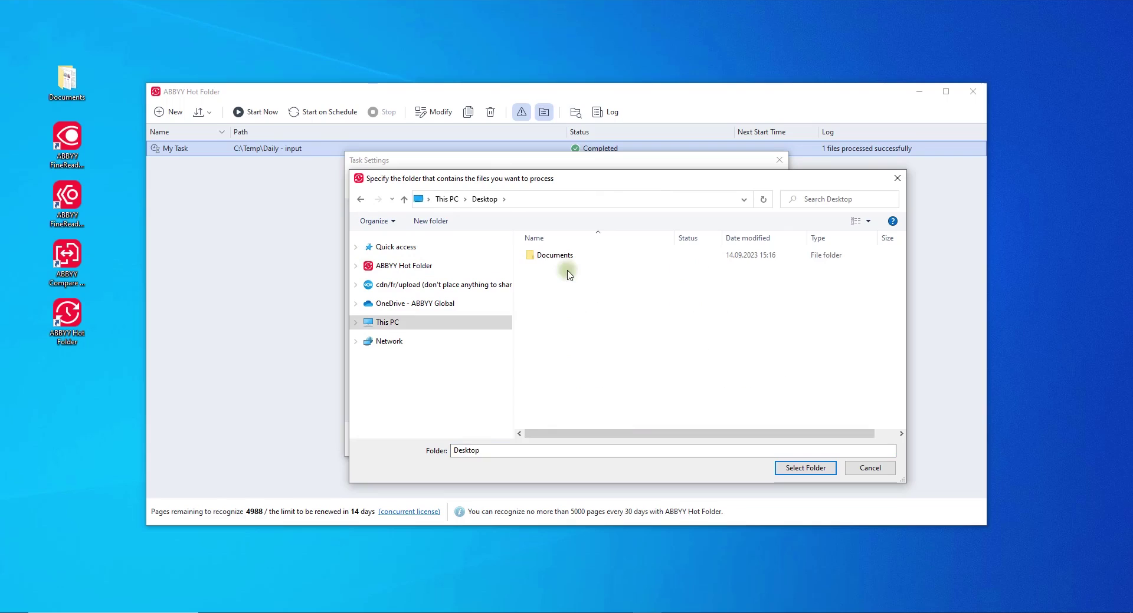
{"action": "double_click", "coordinate": [556, 259]}
{"action": "double_click", "coordinate": [557, 259]}
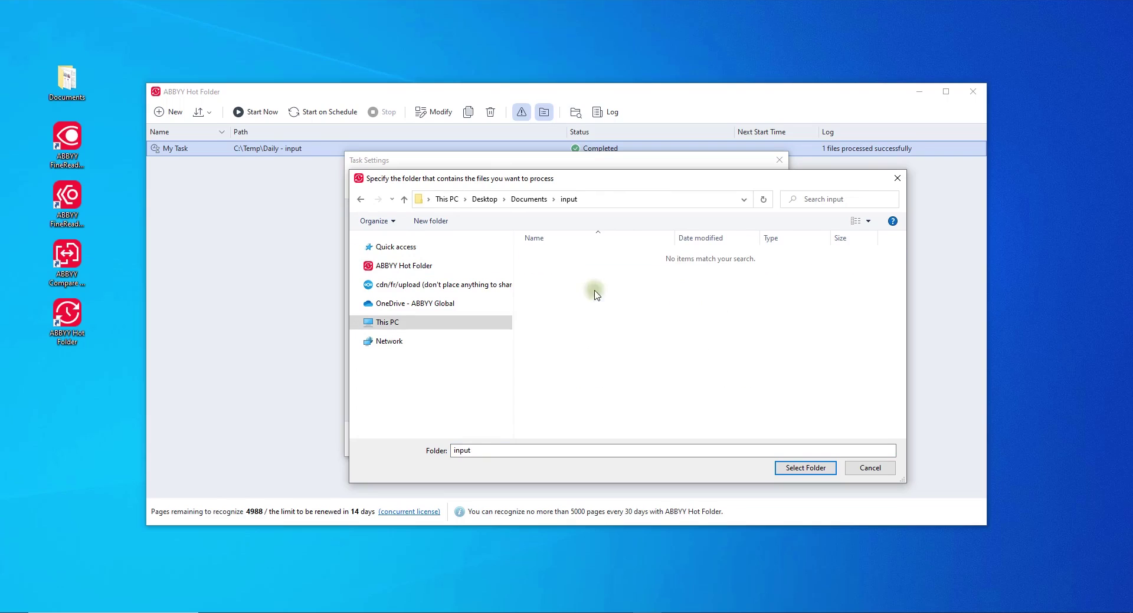
{"action": "left_click", "coordinate": [811, 469]}
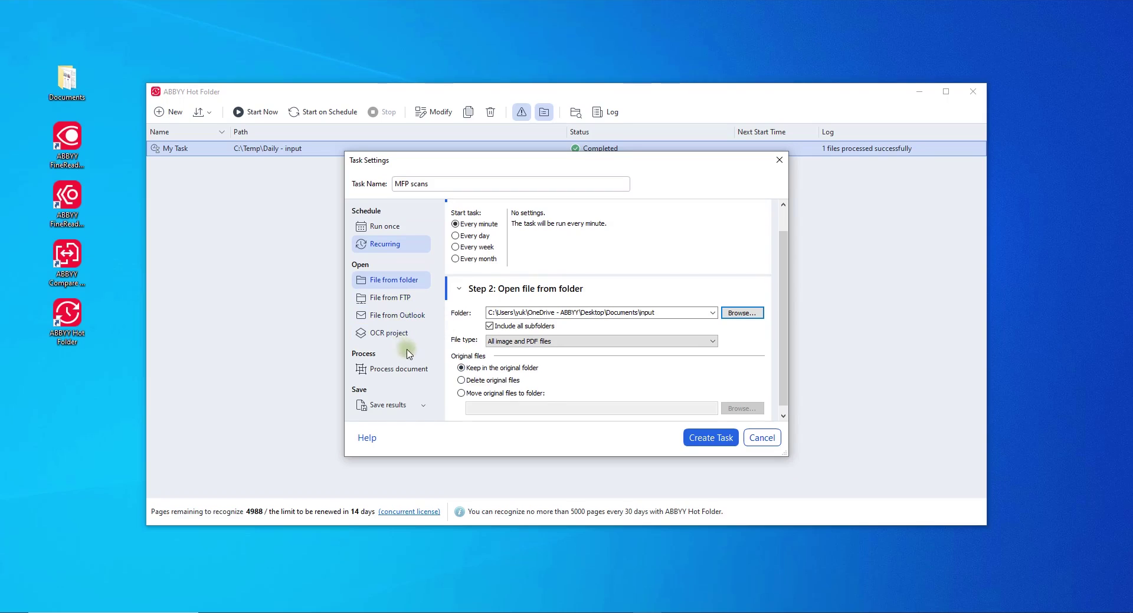
- Add a Save document step to the task's save results
{"action": "left_click", "coordinate": [422, 371]}
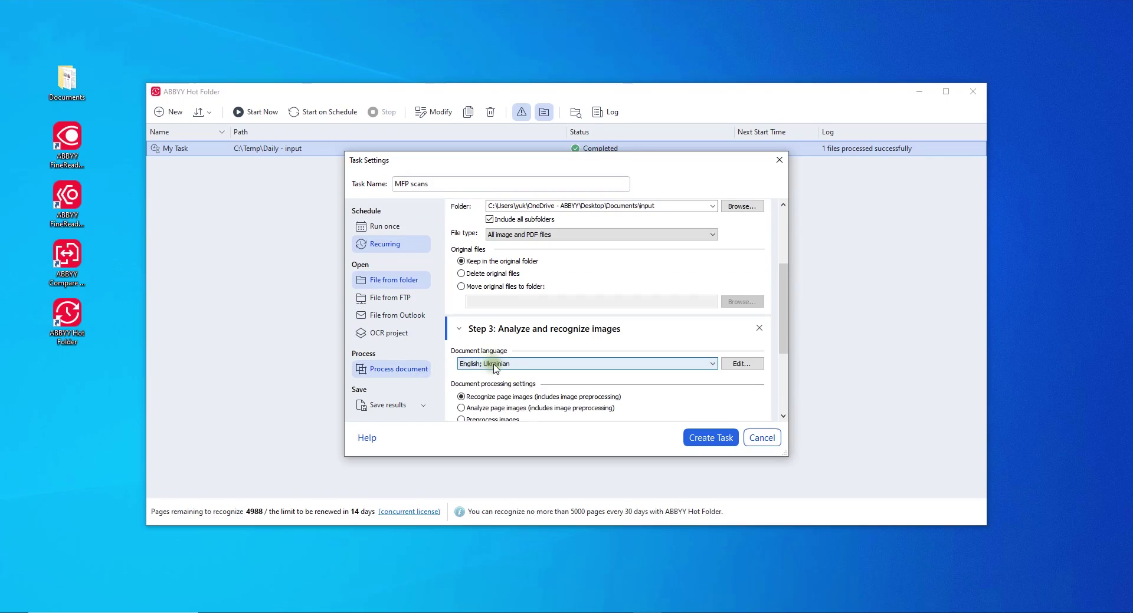
{"action": "scroll", "coordinate": [497, 387], "scroll_direction": "down", "scroll_amount": 1}
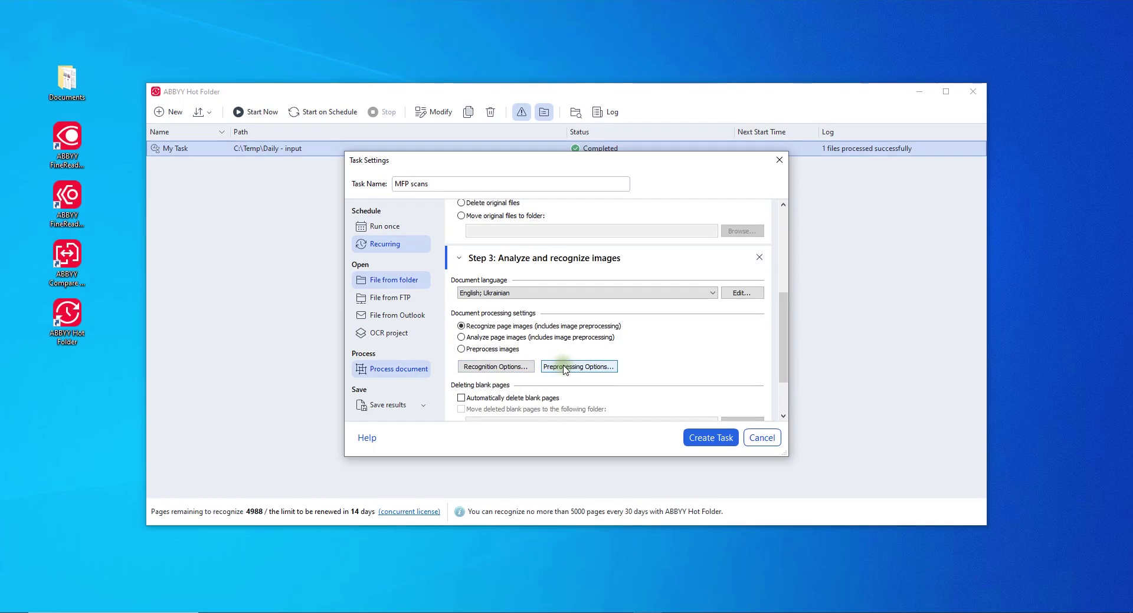
{"action": "left_click", "coordinate": [385, 406]}
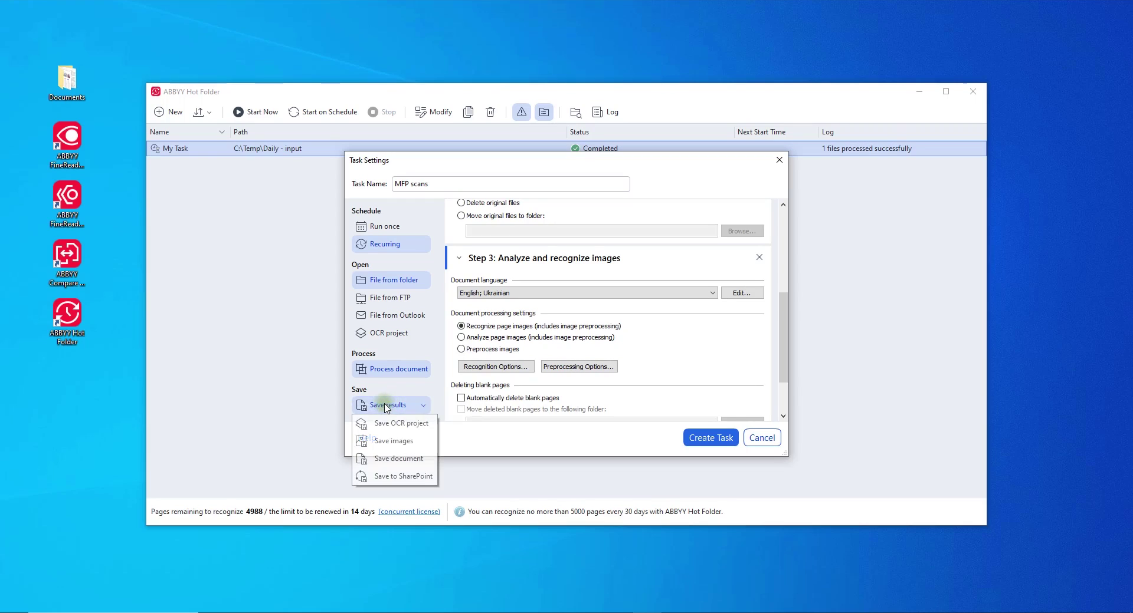
{"action": "left_click", "coordinate": [392, 459]}
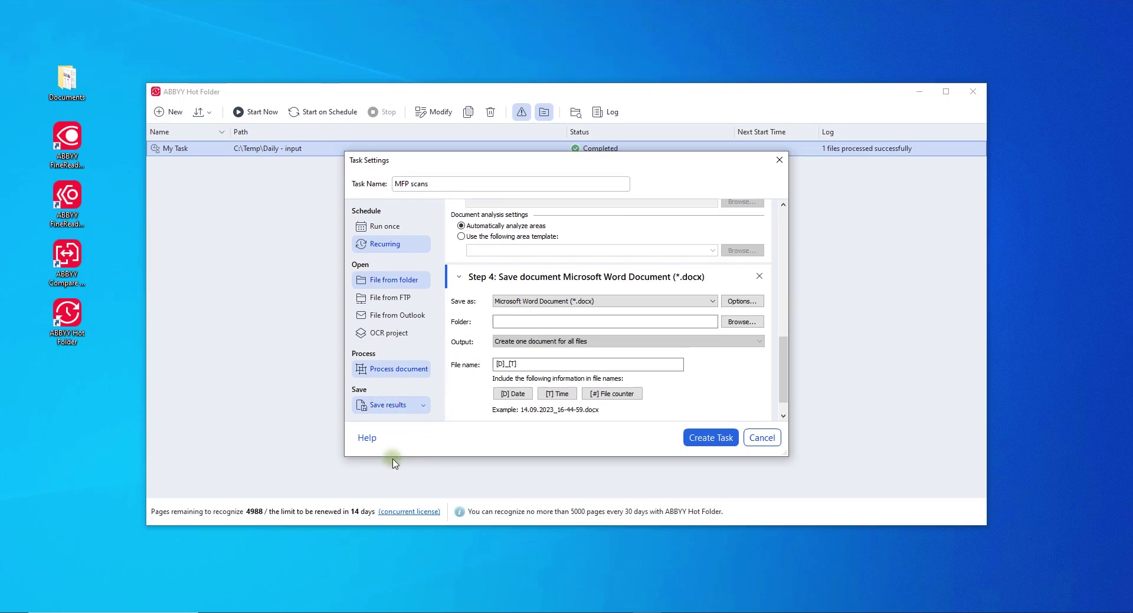
- Save to the output folder as a separate document per file, with more saving steps offered
{"action": "left_click", "coordinate": [737, 324]}
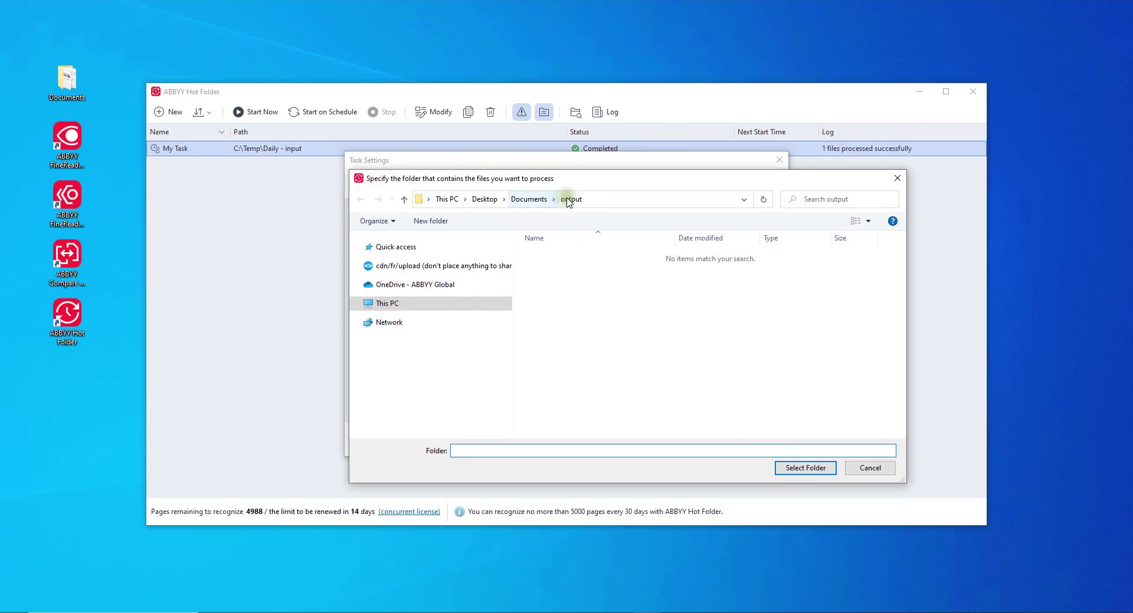
{"action": "left_click", "coordinate": [802, 474]}
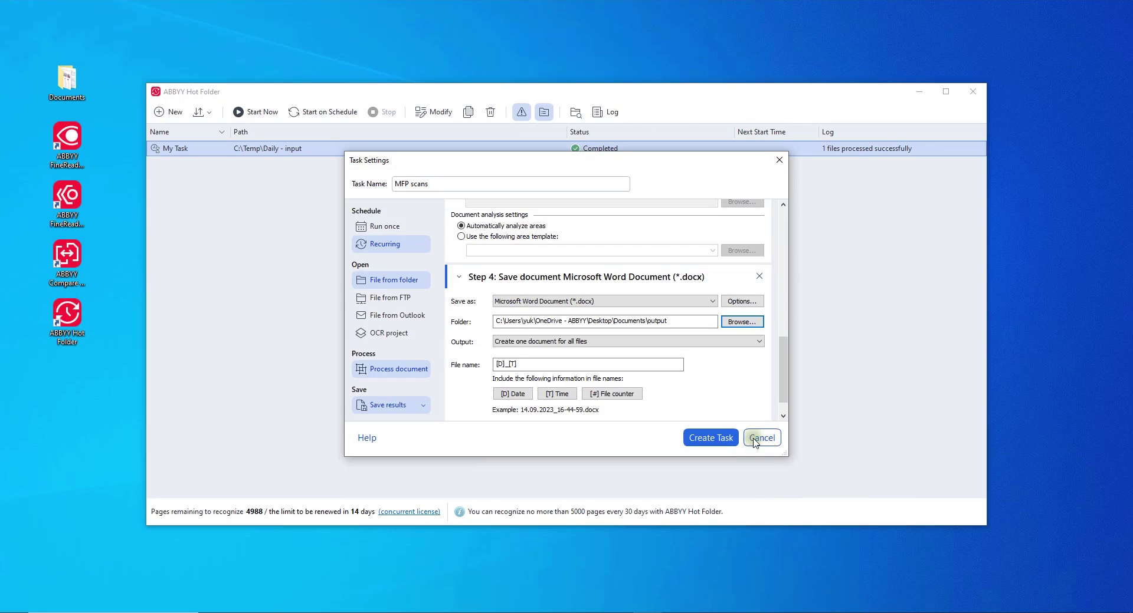
{"action": "left_click", "coordinate": [587, 343]}
{"action": "left_click", "coordinate": [588, 358]}
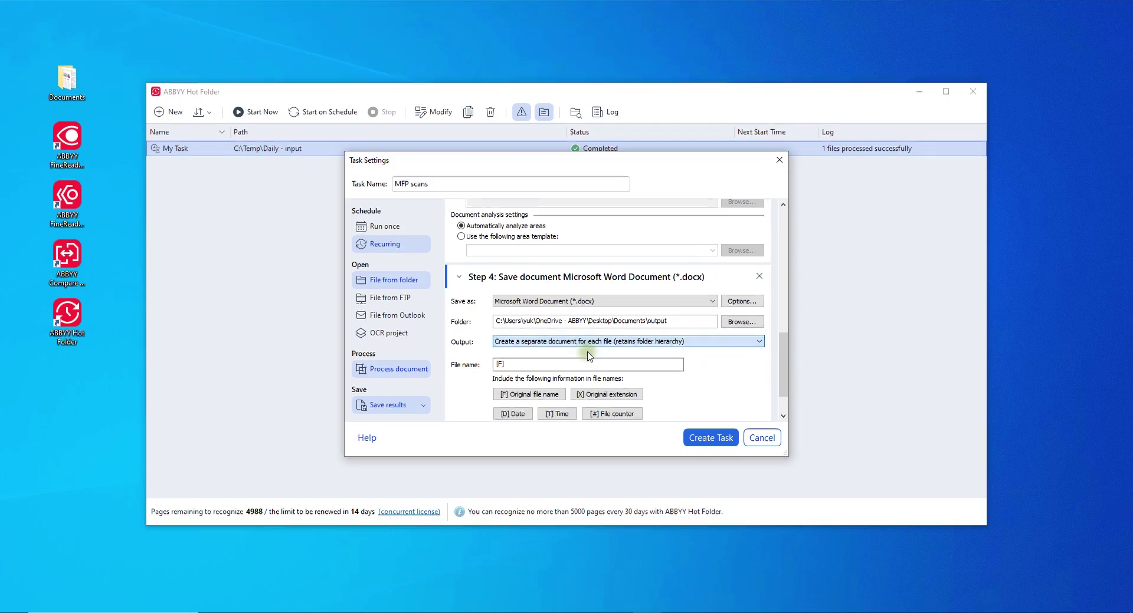
{"action": "scroll", "coordinate": [560, 369], "scroll_direction": "down", "scroll_amount": 1}
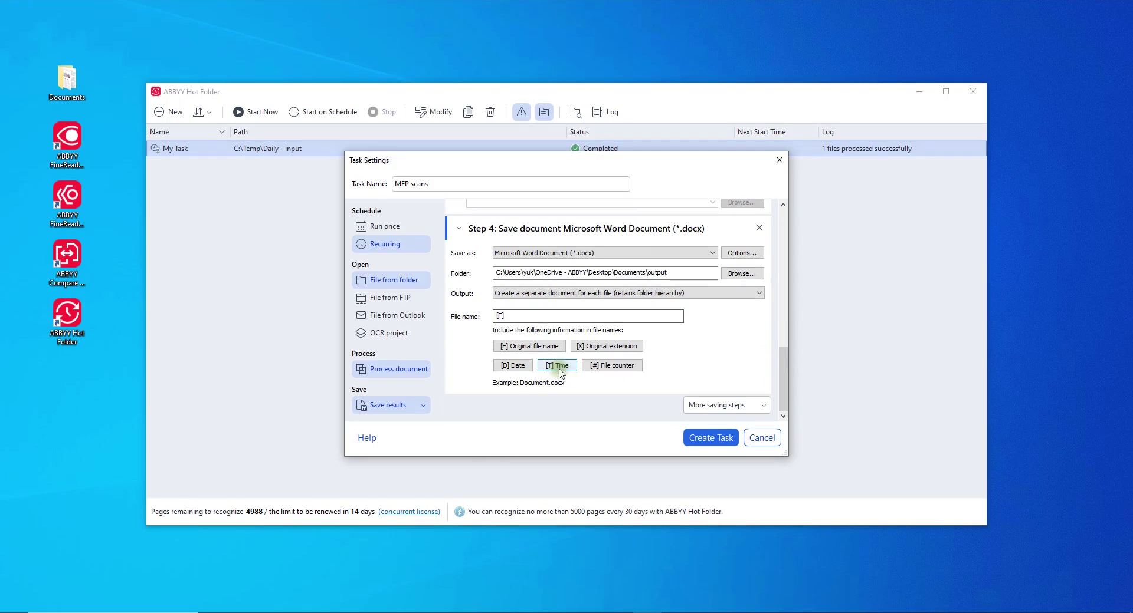
{"action": "left_click", "coordinate": [717, 405]}
- Add a second save step saving PDF Documents to the output folder, named by original file name
{"action": "left_click", "coordinate": [720, 458]}
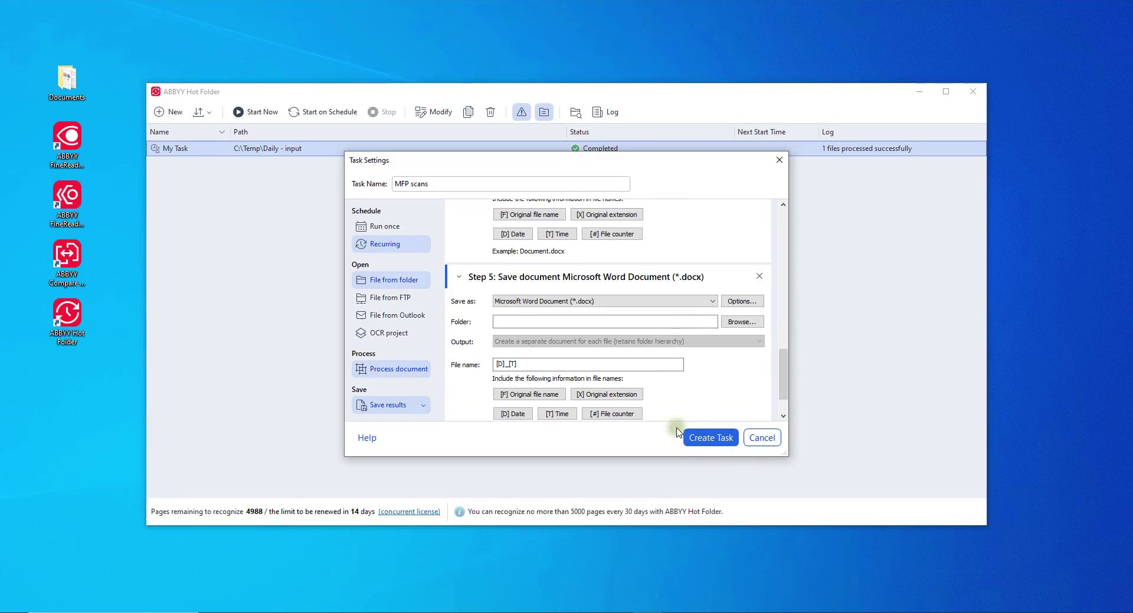
{"action": "left_click", "coordinate": [712, 301]}
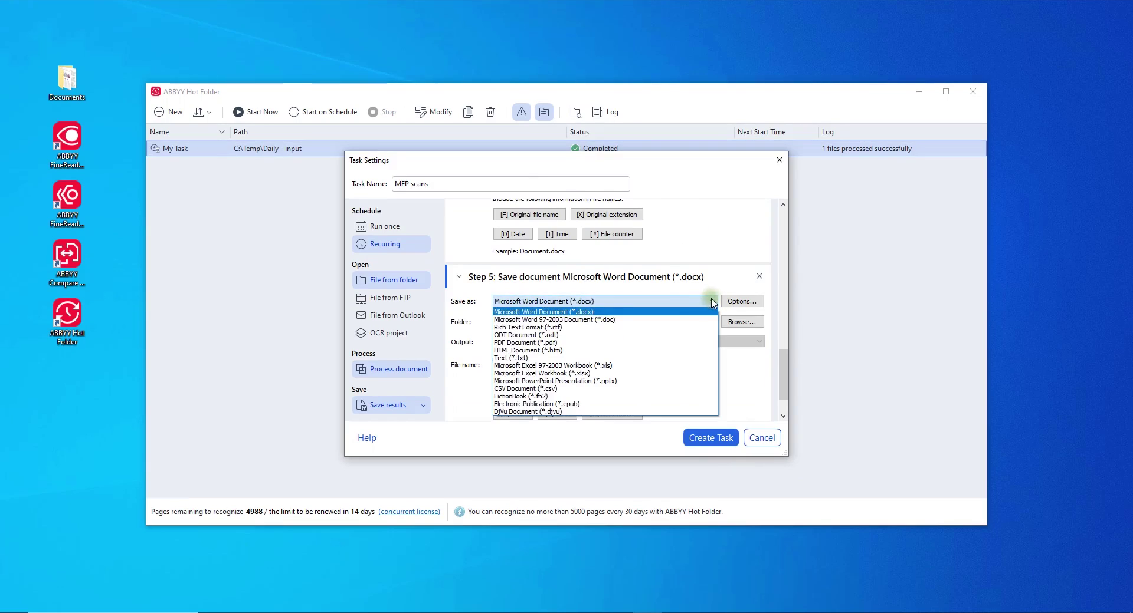
{"action": "left_click", "coordinate": [520, 343]}
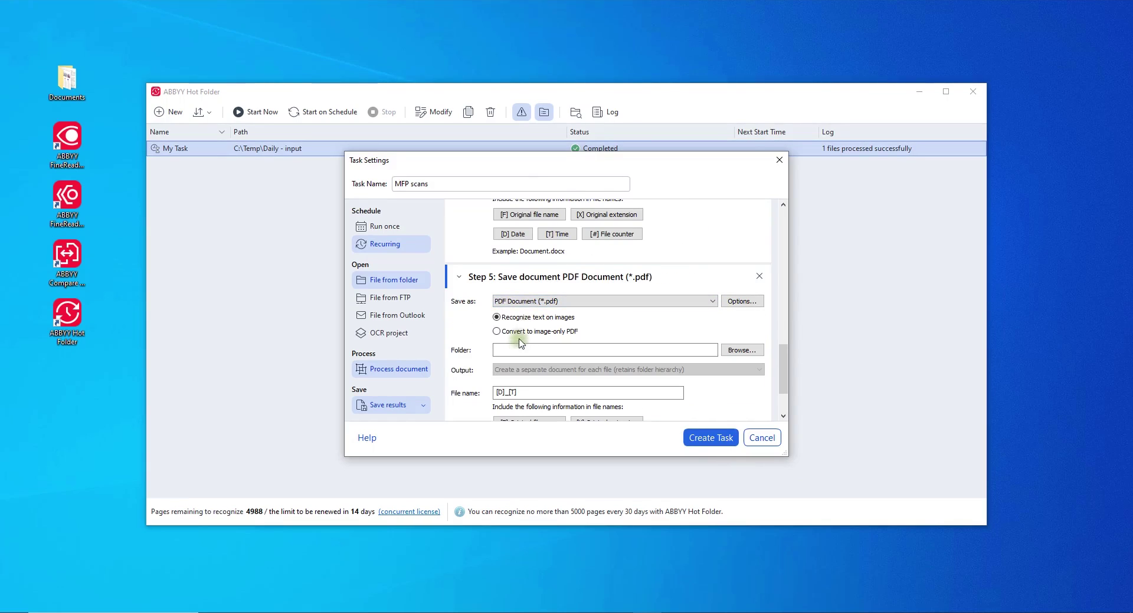
{"action": "left_click", "coordinate": [742, 350]}
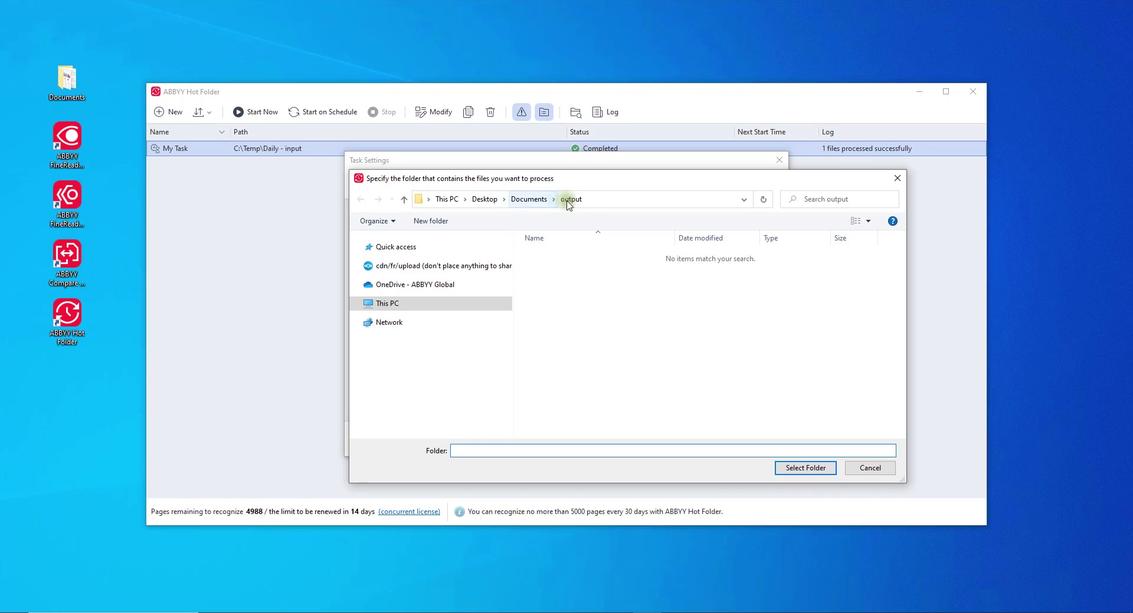
{"action": "left_click", "coordinate": [788, 467]}
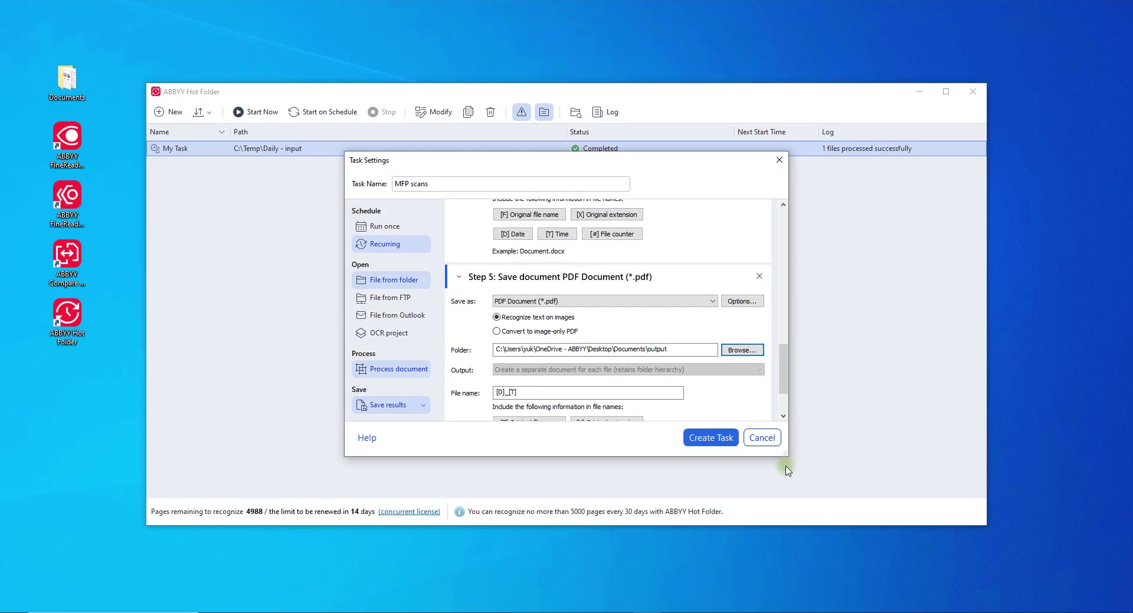
{"action": "left_click", "coordinate": [530, 392]}
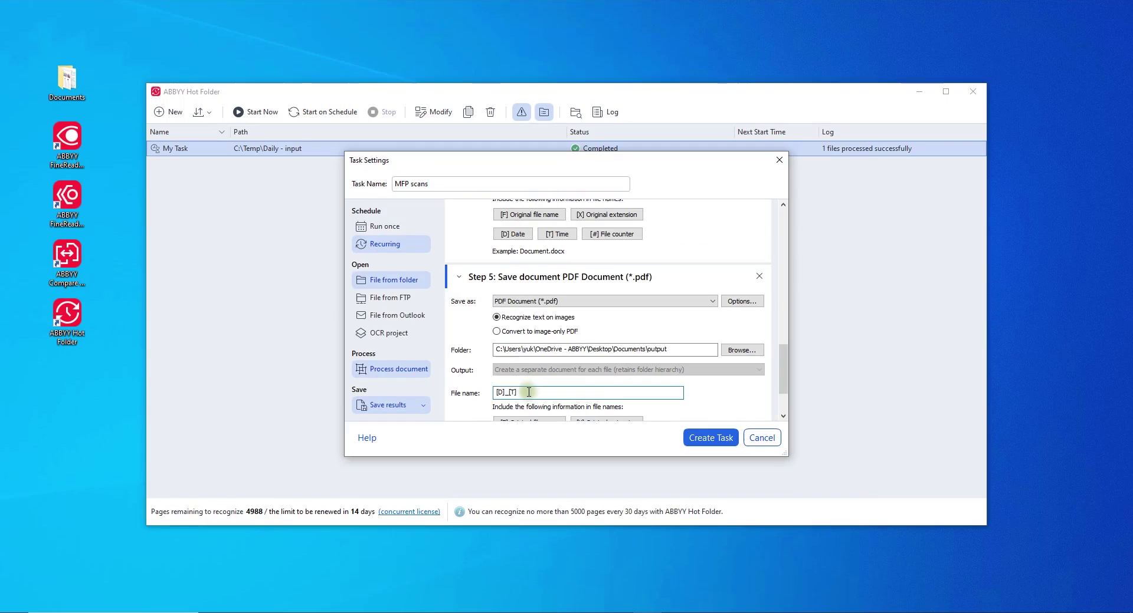
{"action": "scroll", "coordinate": [536, 403], "scroll_direction": "down", "scroll_amount": 2}
{"action": "left_click", "coordinate": [538, 354]}
- Create the MFP scans task, paste scan0001.pdf and scan0002.tif into input, then check the output
{"action": "left_click", "coordinate": [703, 441]}
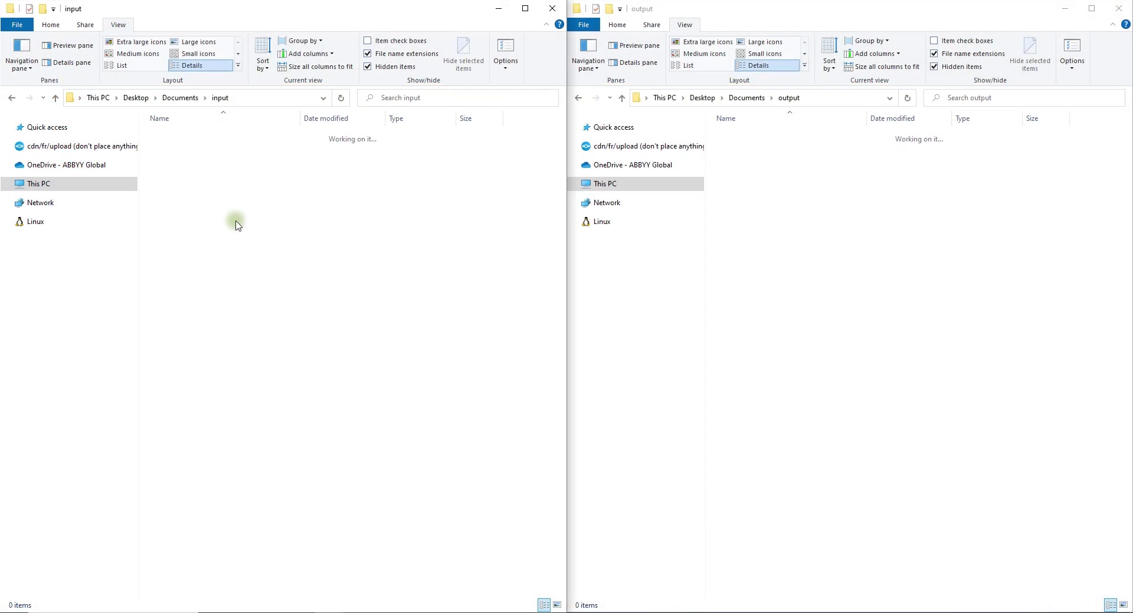
{"action": "right_click", "coordinate": [236, 224]}
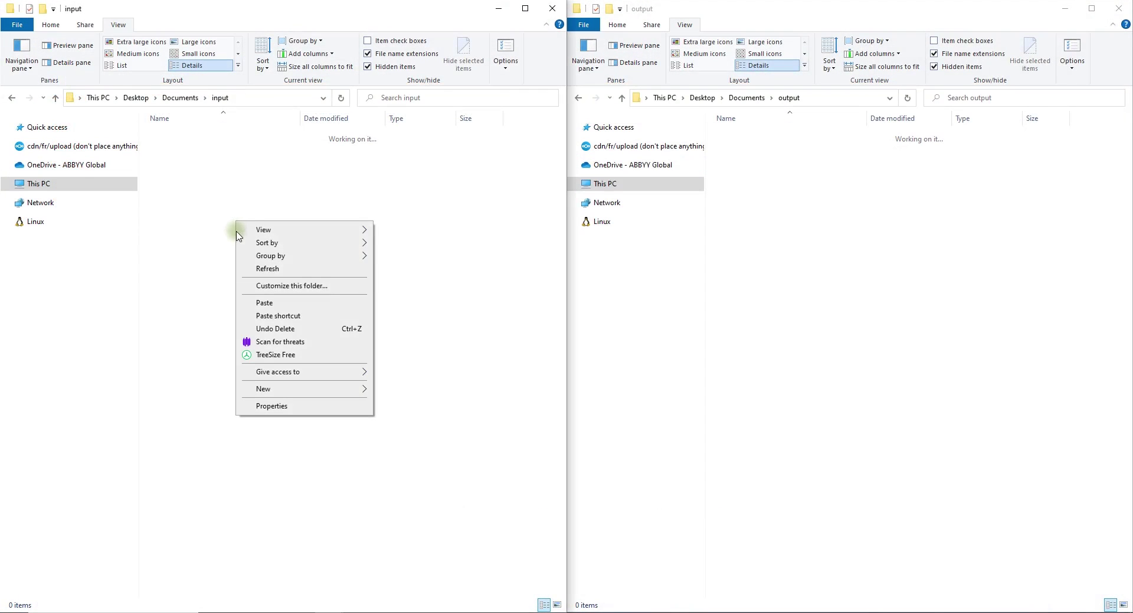
{"action": "left_click", "coordinate": [257, 303]}
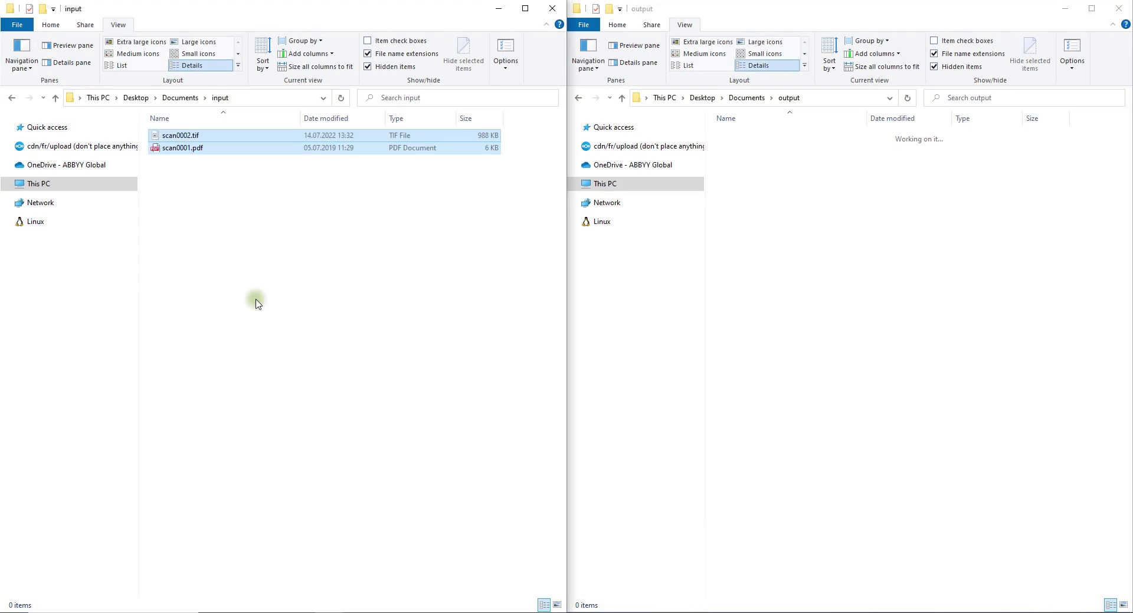
{"action": "left_click", "coordinate": [554, 612]}
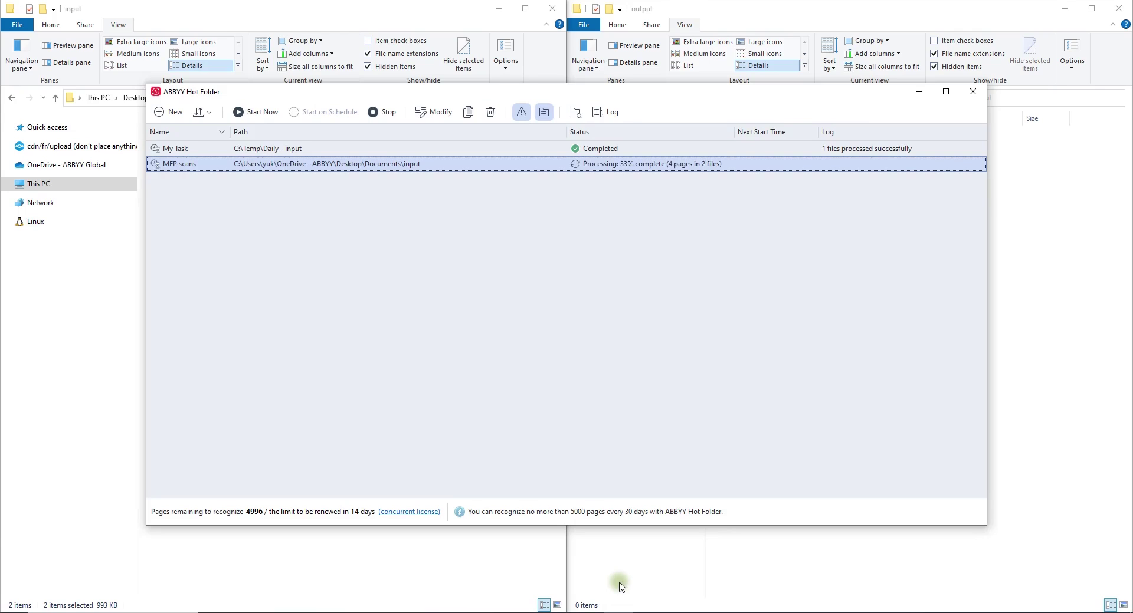
{"action": "left_click", "coordinate": [627, 584]}
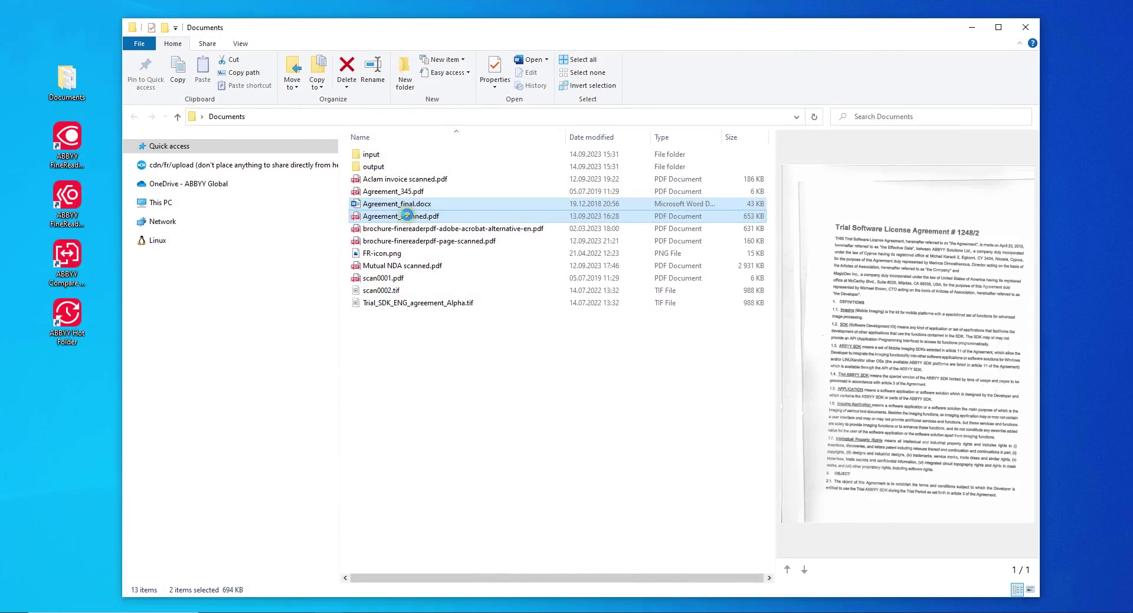
- Compare the selected Agreement_final.docx and Agreement_scanned.pdf through the Explorer context menu
{"action": "right_click", "coordinate": [408, 215]}
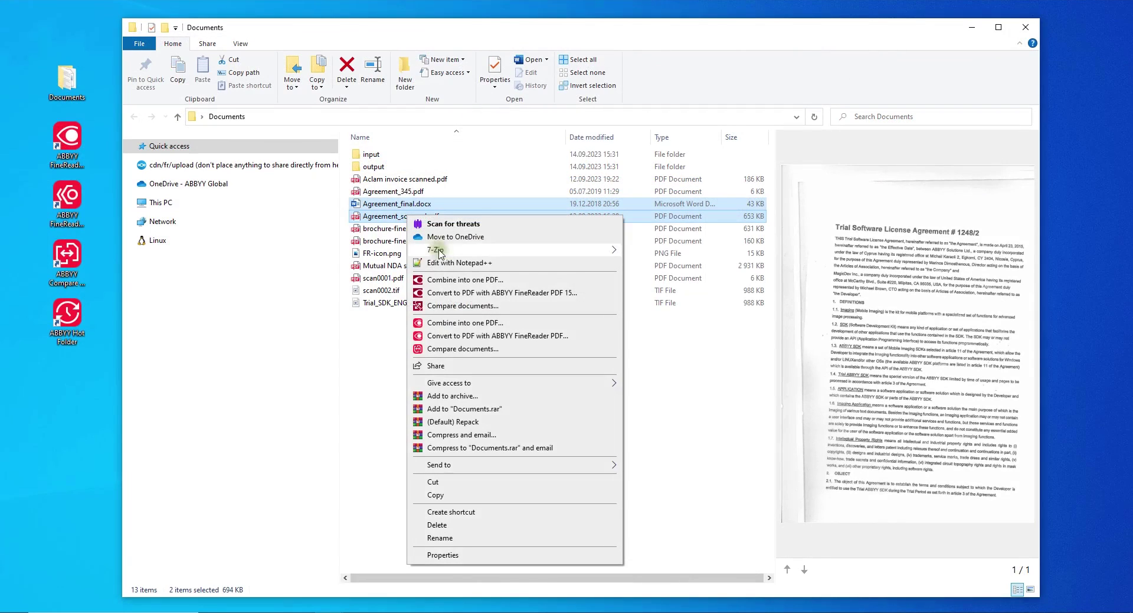
{"action": "left_click", "coordinate": [461, 348]}
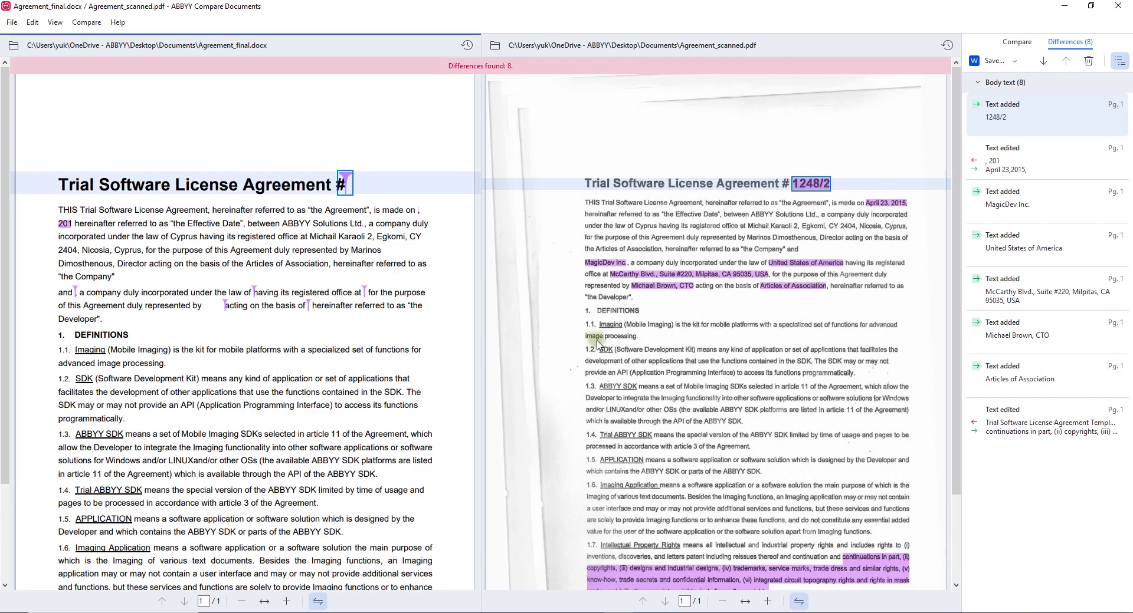
- Review the signatory difference, then save Document 1 as Agreement_final_compared.docx with tracked changes
{"action": "left_click", "coordinate": [1003, 330]}
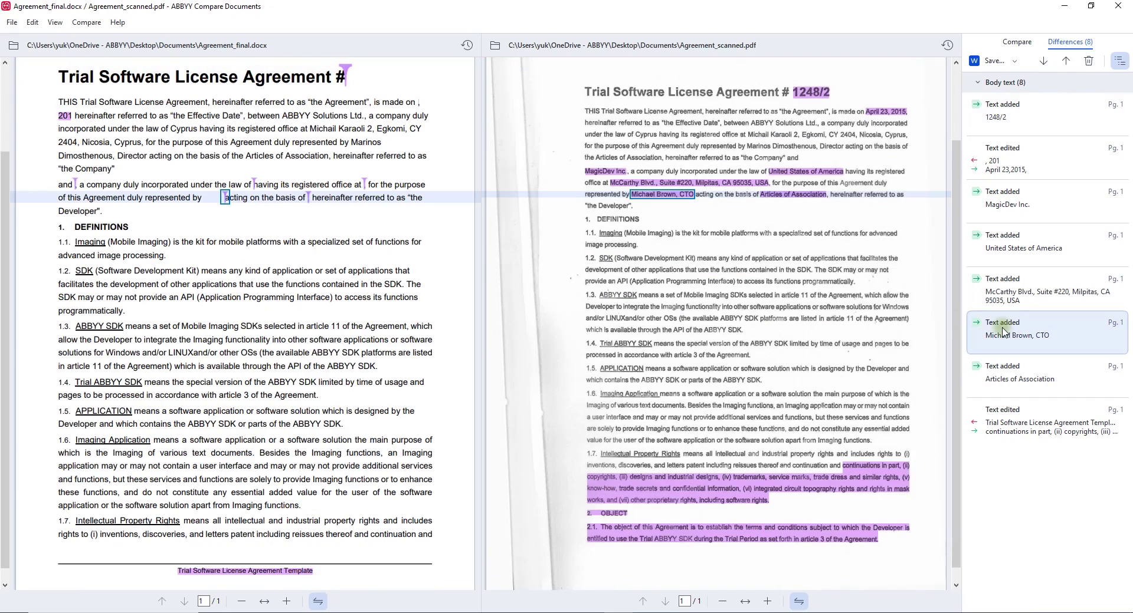
{"action": "left_click", "coordinate": [1015, 61]}
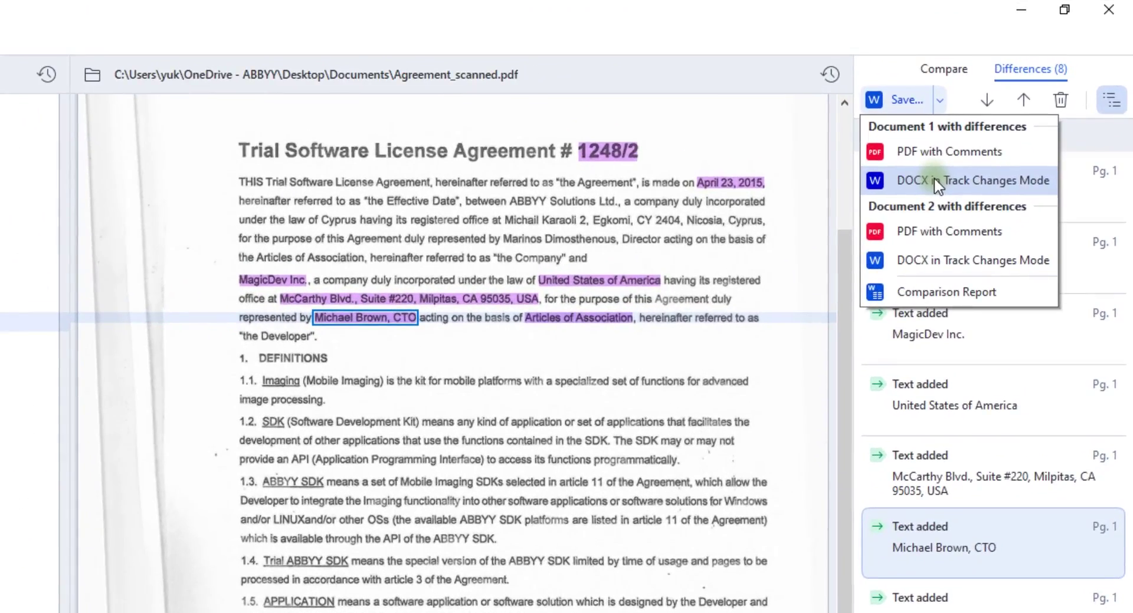
{"action": "left_click", "coordinate": [934, 179]}
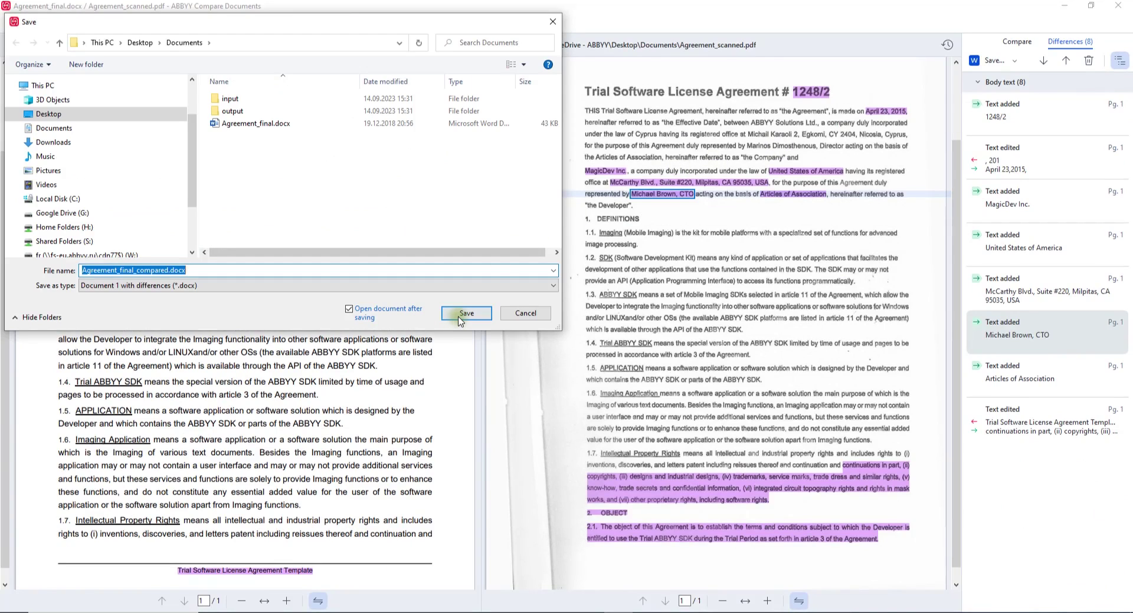
{"action": "left_click", "coordinate": [459, 315]}
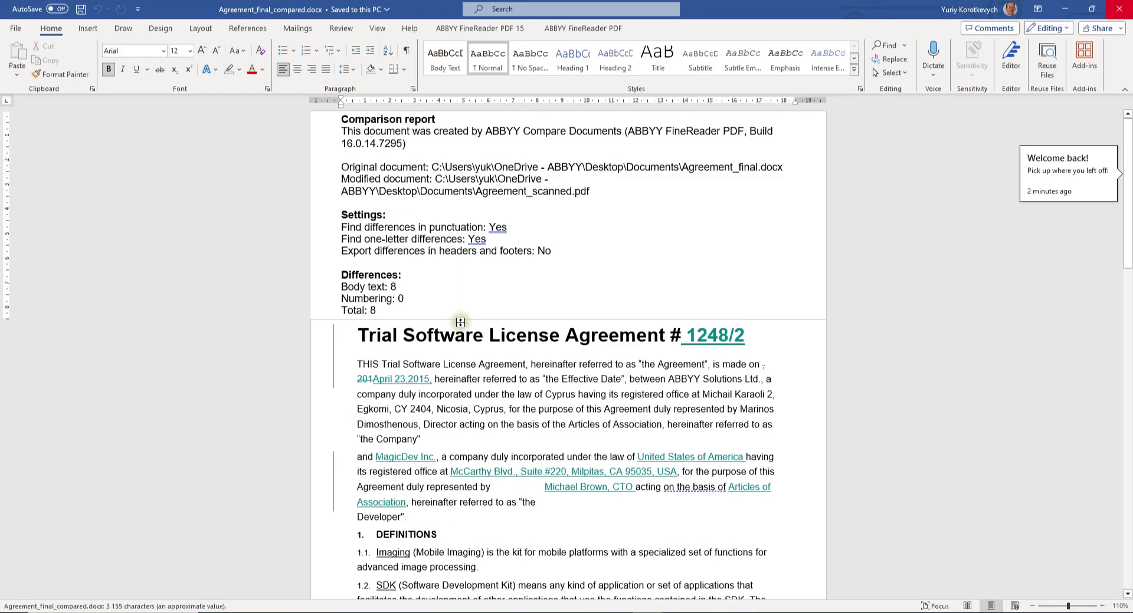
{"action": "scroll", "coordinate": [413, 322], "scroll_direction": "down", "scroll_amount": 5}
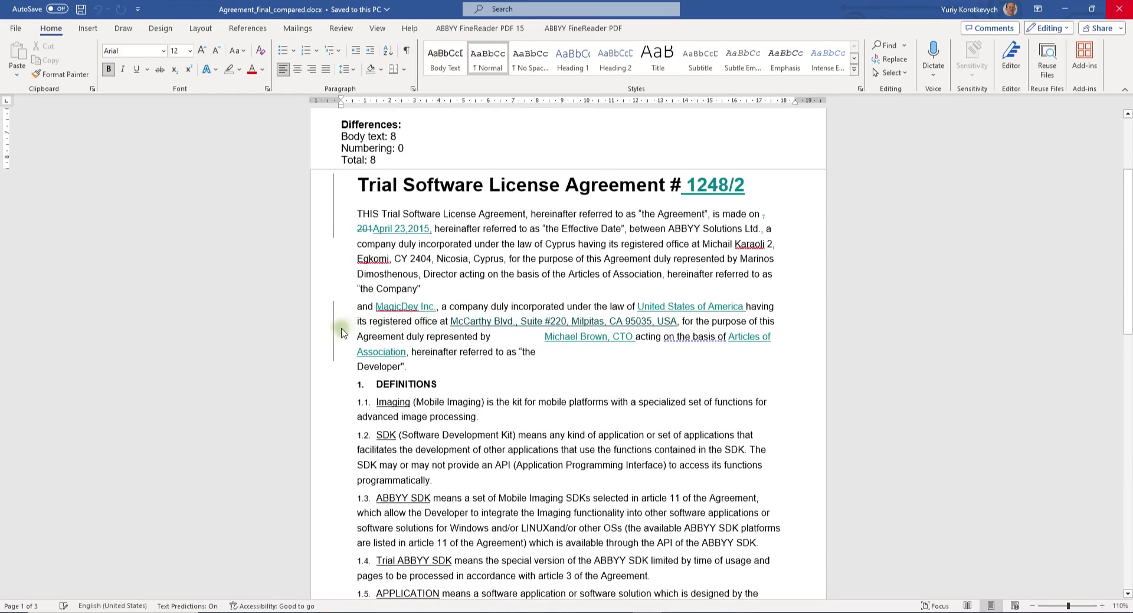